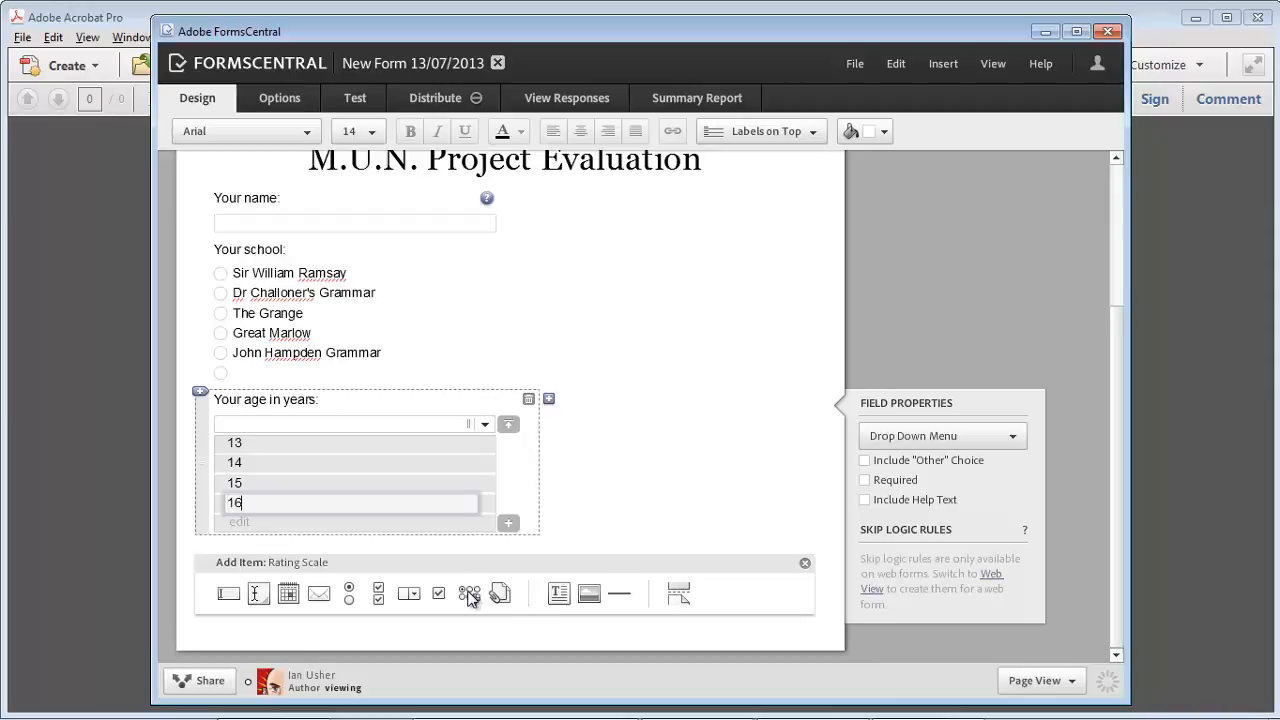
Step: Insert a rating-scale question directly below the 'Your age in years:' drop-down
left_click(469, 596)
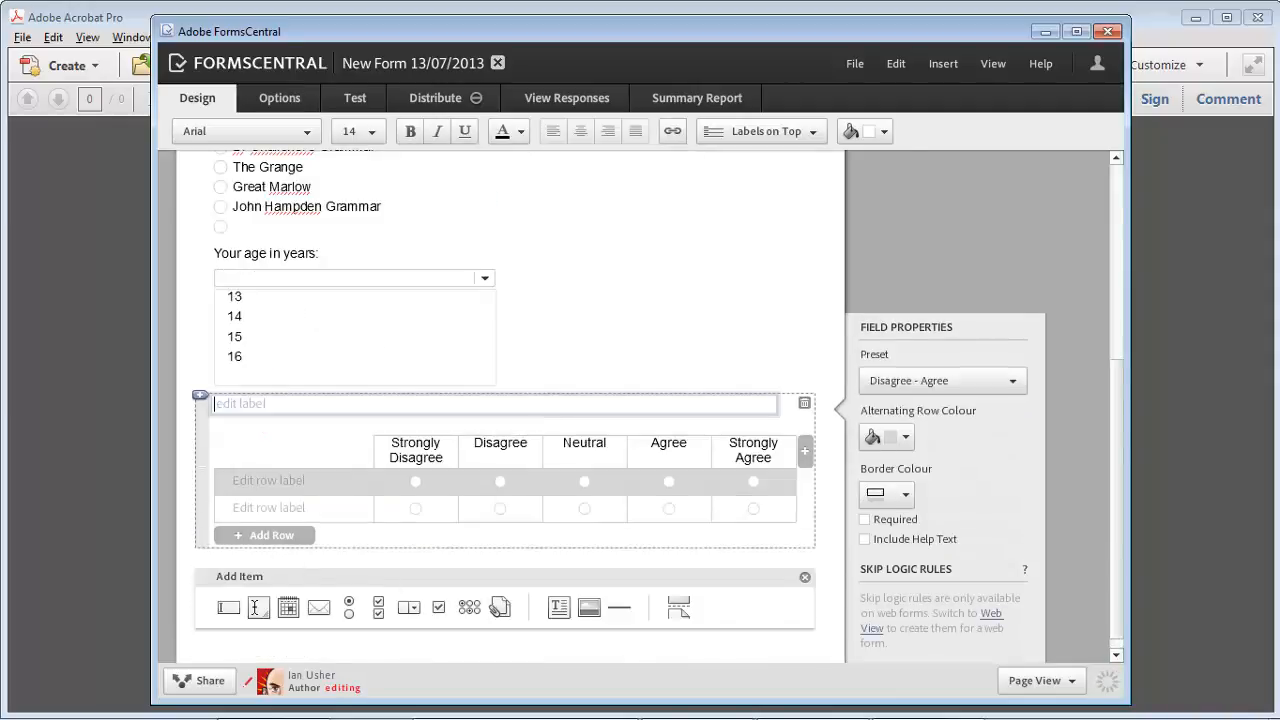
Step: Label the rating scale 'Please rate your experience of the MUN project and how it has affected' with the Disagree - Agree preset
type("Please rate your experience of the MUN project and")
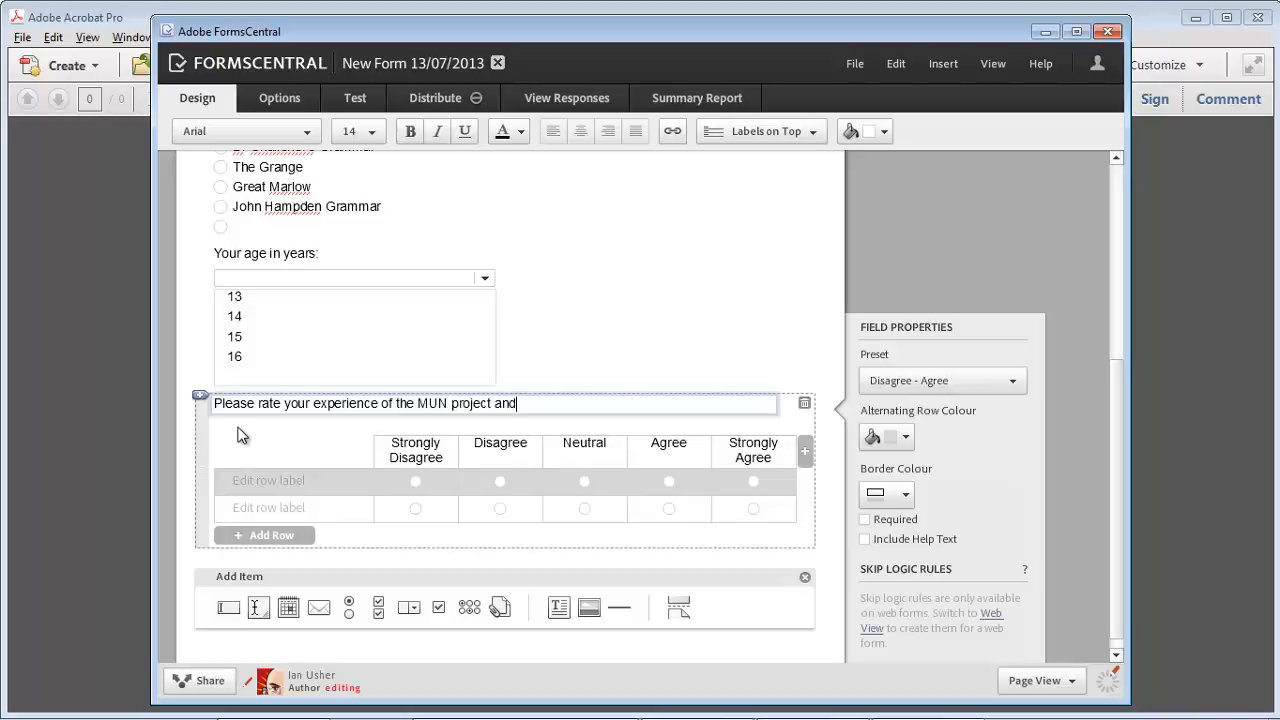
type("has affected")
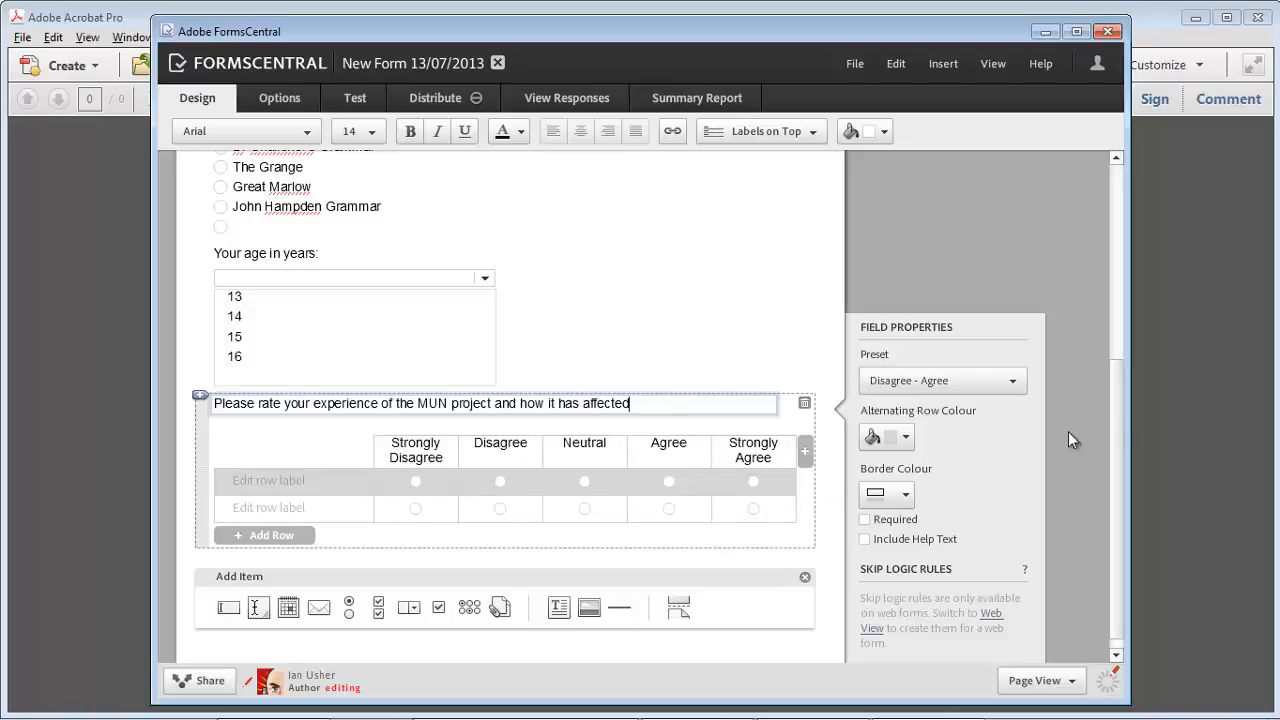
left_click(961, 381)
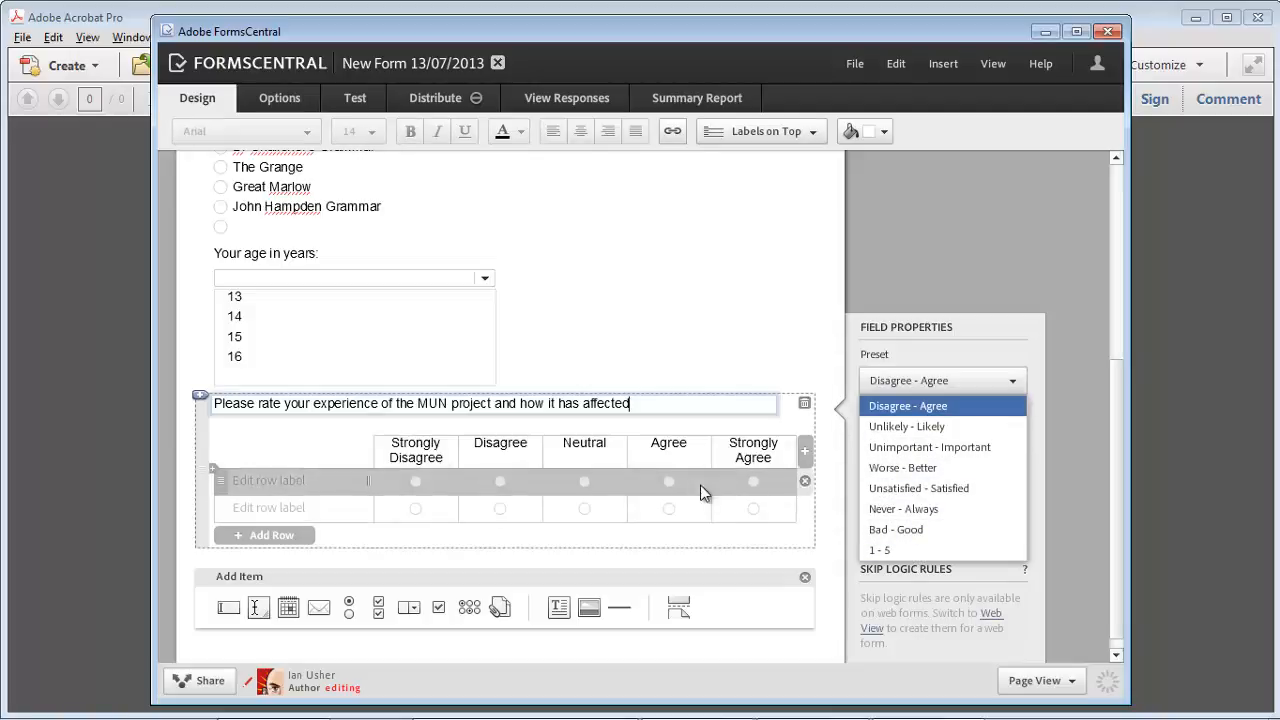
left_click(284, 484)
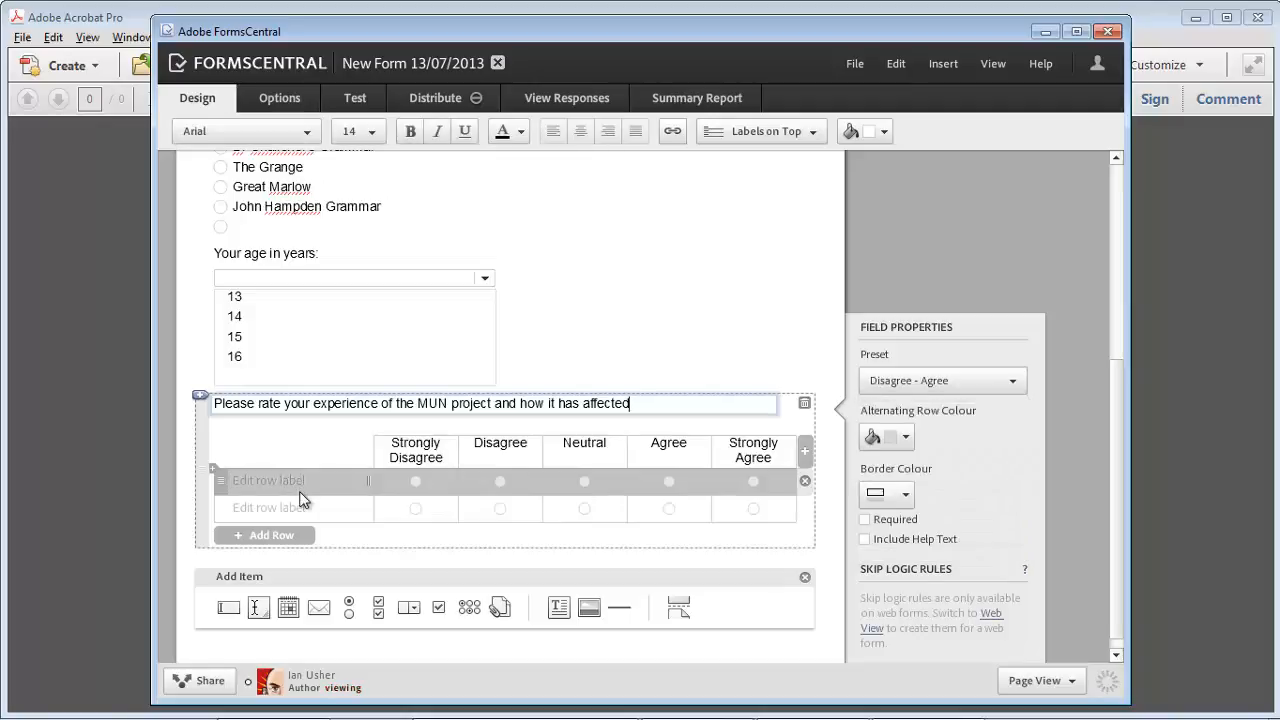
Step: Fill in four statement rows, starting with 'I enjoyed taking part in MUN'
left_click(277, 481)
type("I ejo")
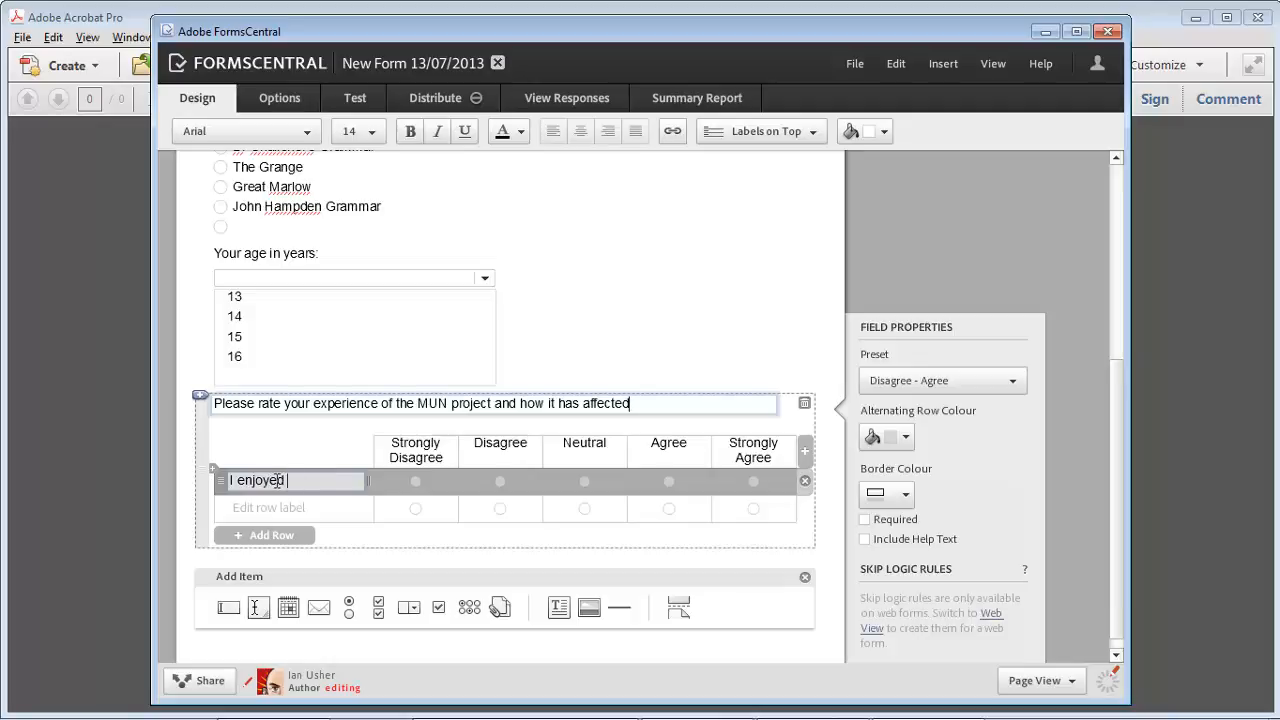
type("yed taking part in MUN")
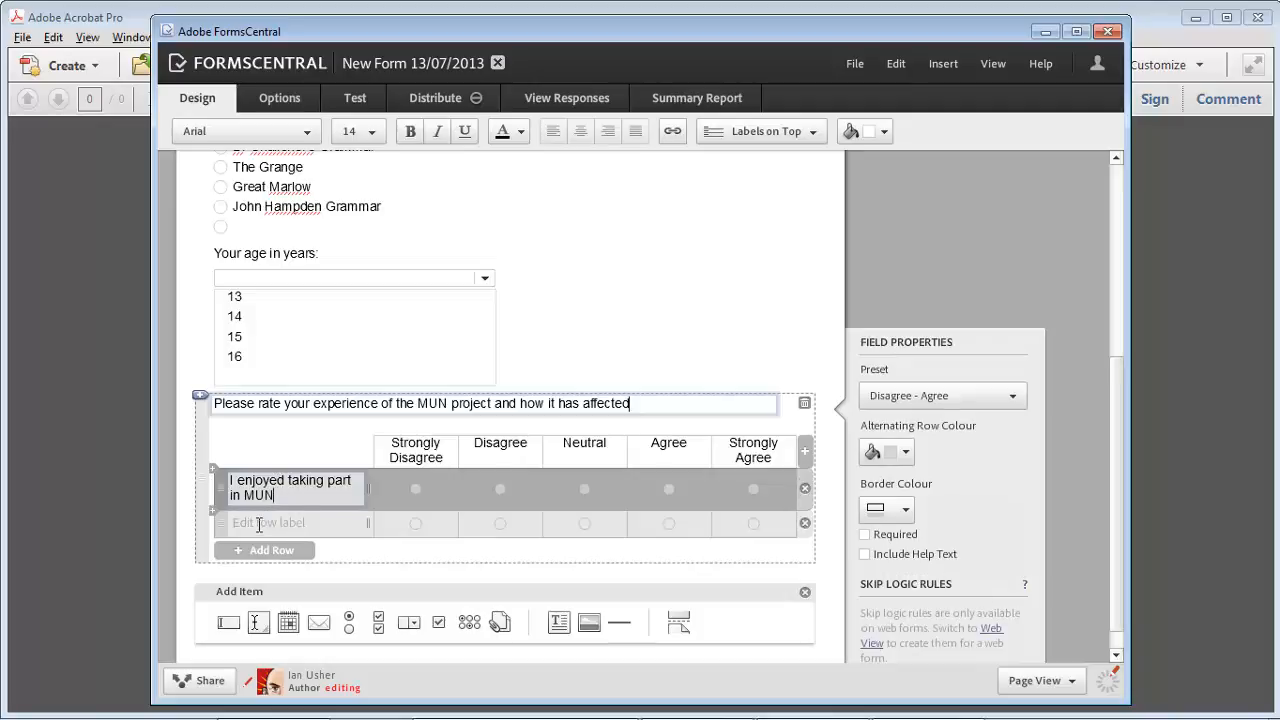
left_click(263, 525)
left_click(263, 568)
left_click(272, 622)
scroll(349, 526, "down", 2)
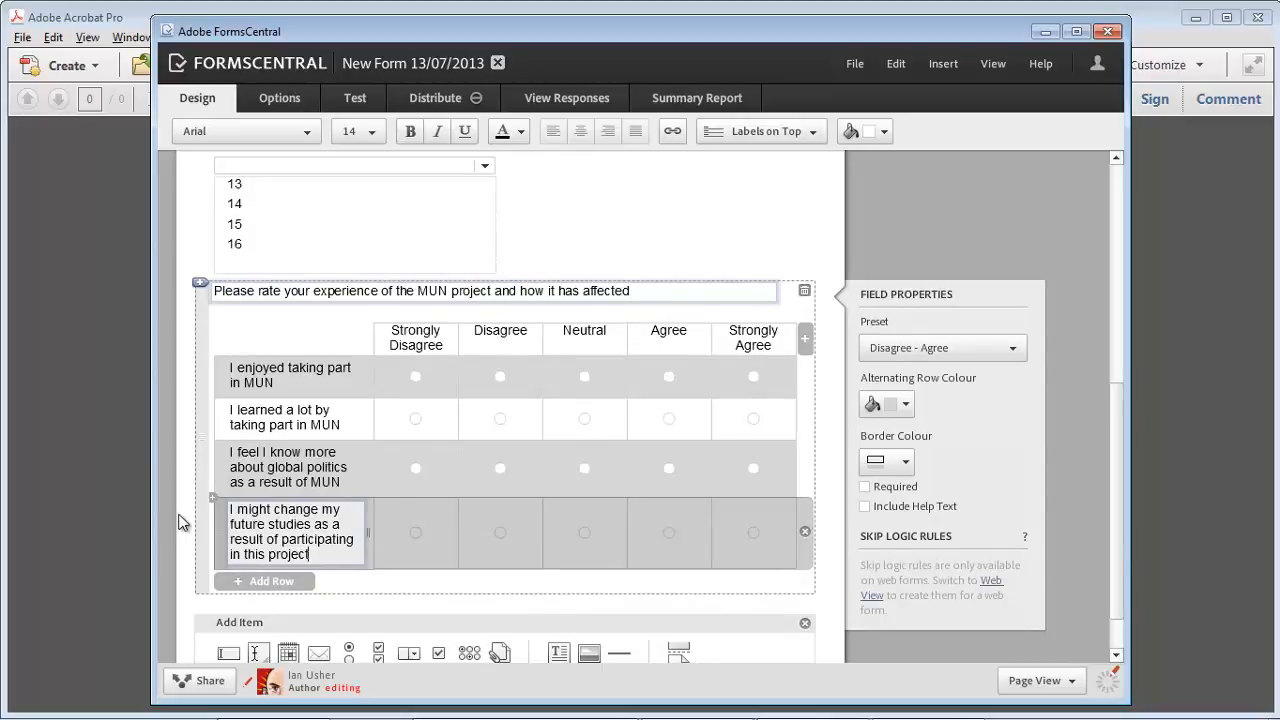
scroll(195, 556, "down", 1)
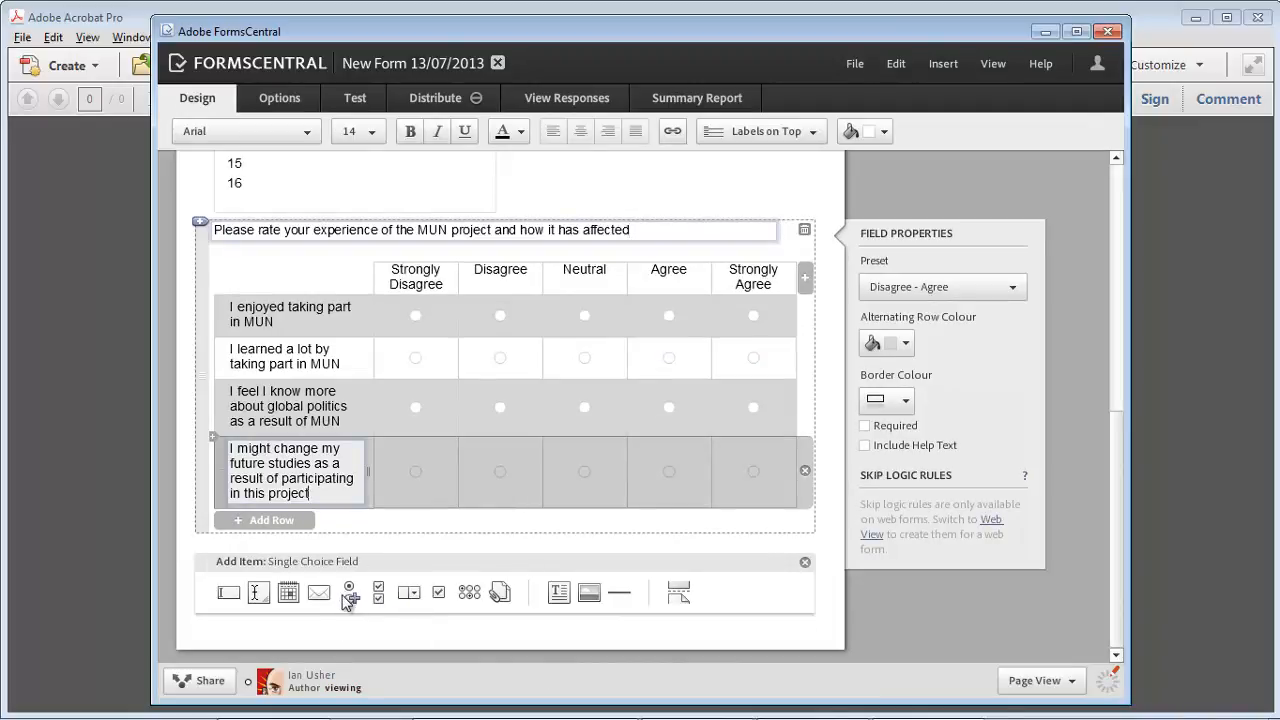
Step: Add a single-choice question 'I would recommend taking part in this project to a friend' with Yes and No answers
left_click(351, 598)
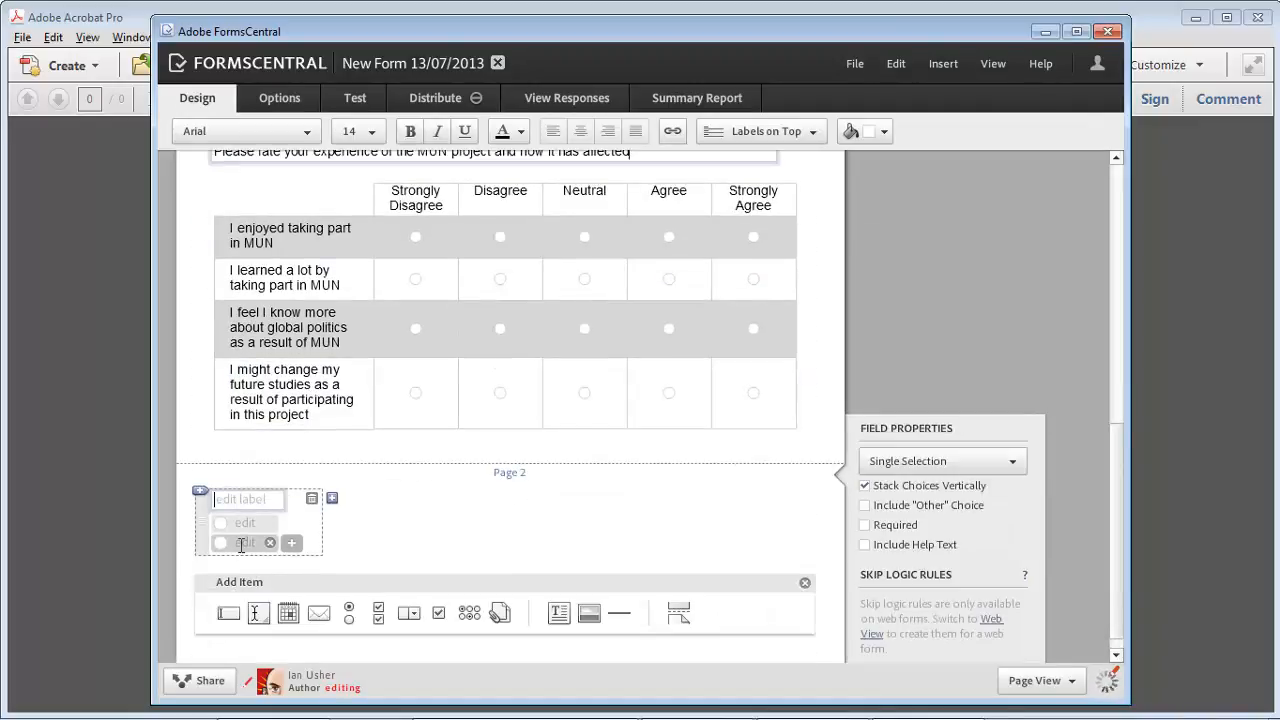
type("I would reco")
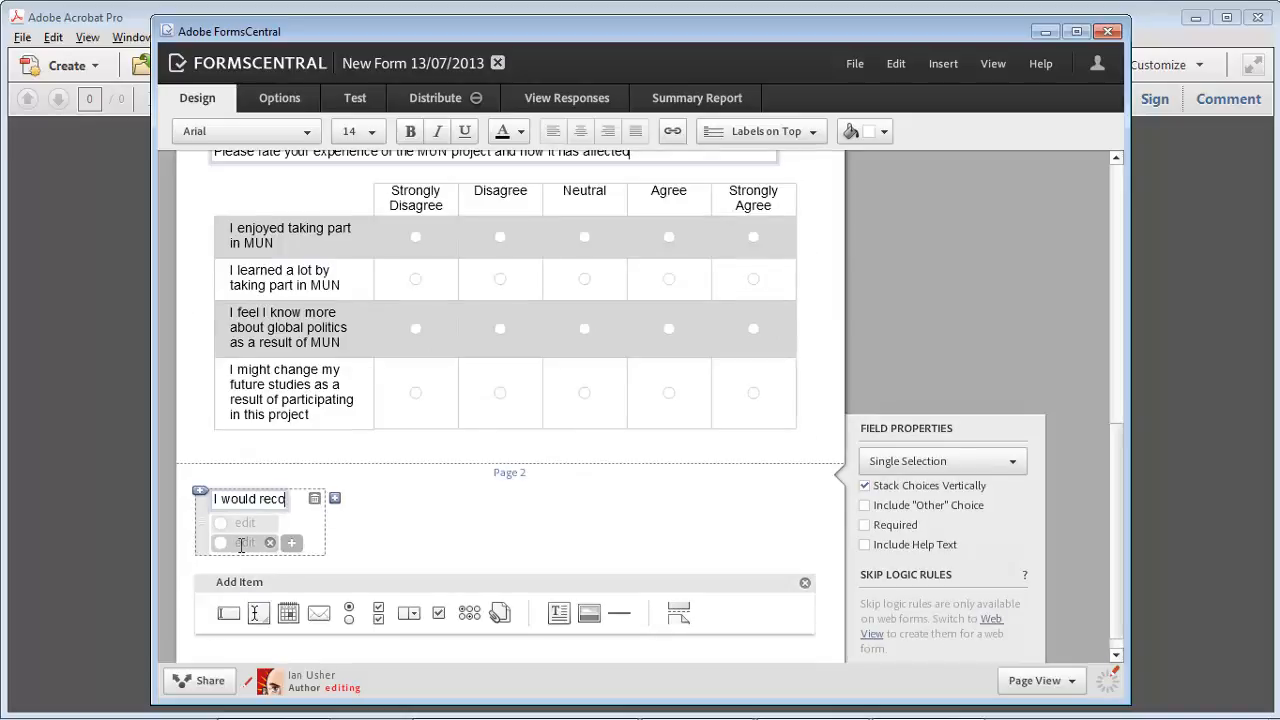
type("mmend taking")
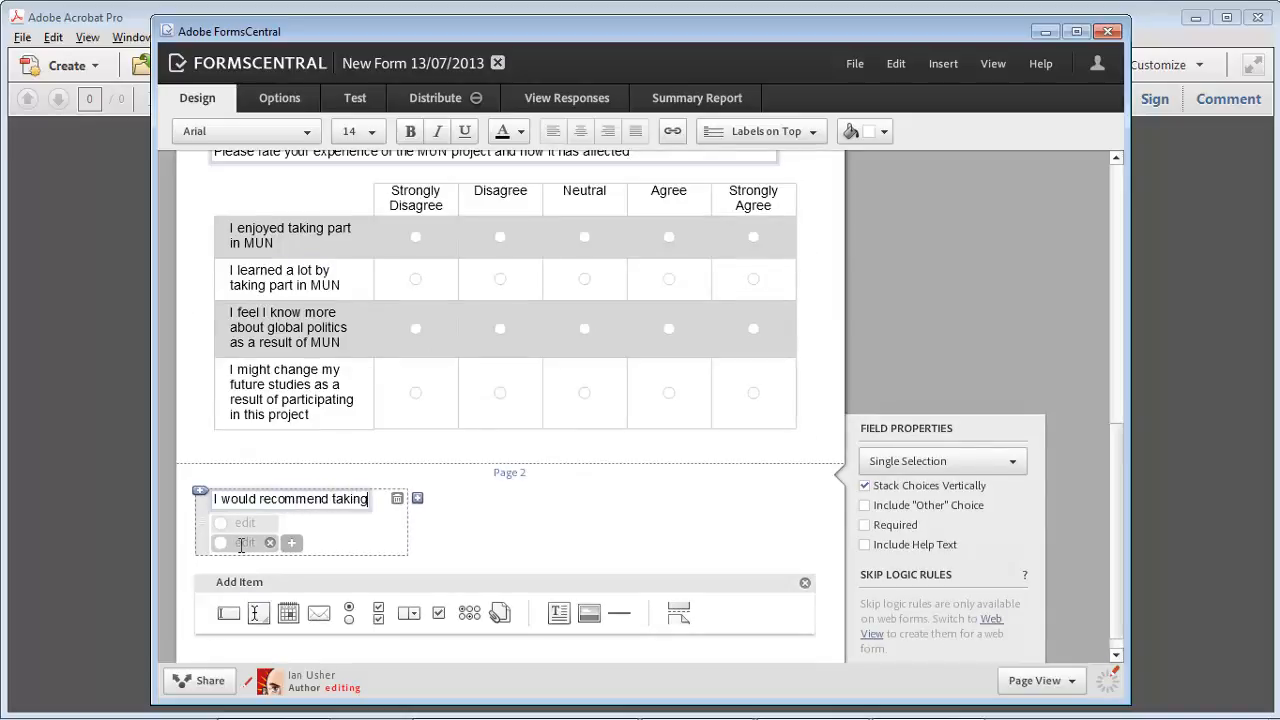
type(" part in this")
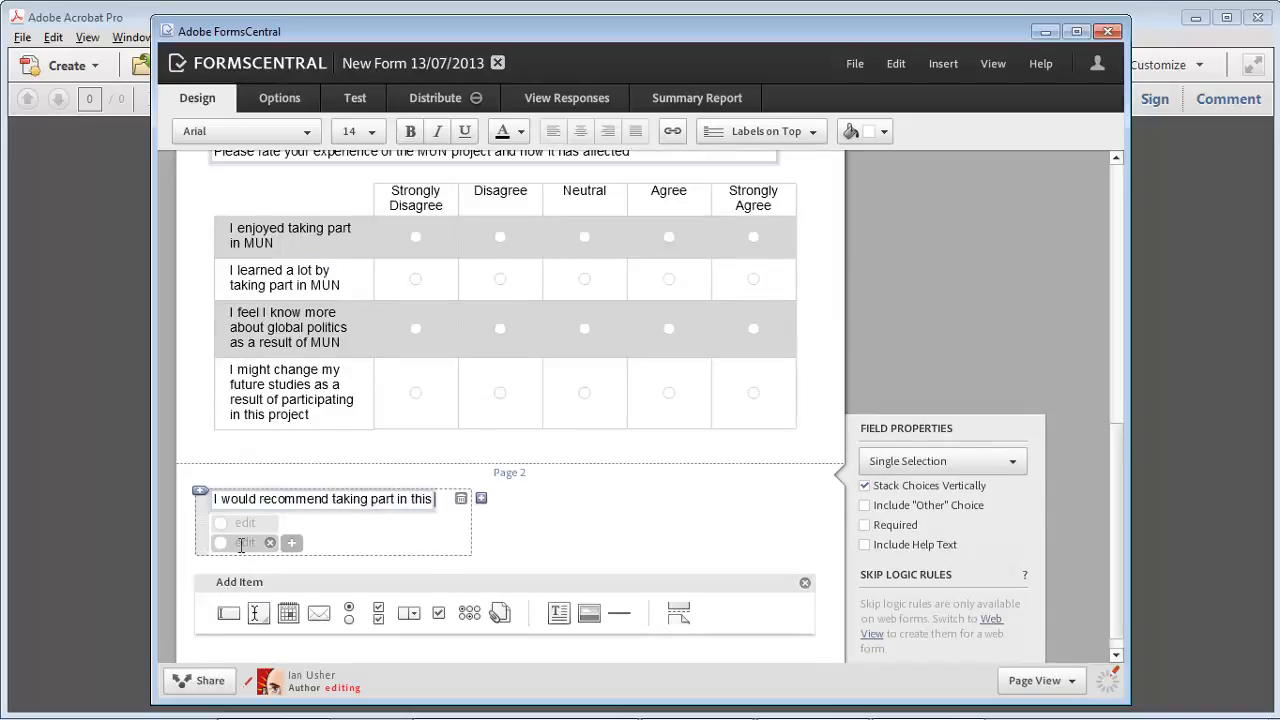
type(" project to a")
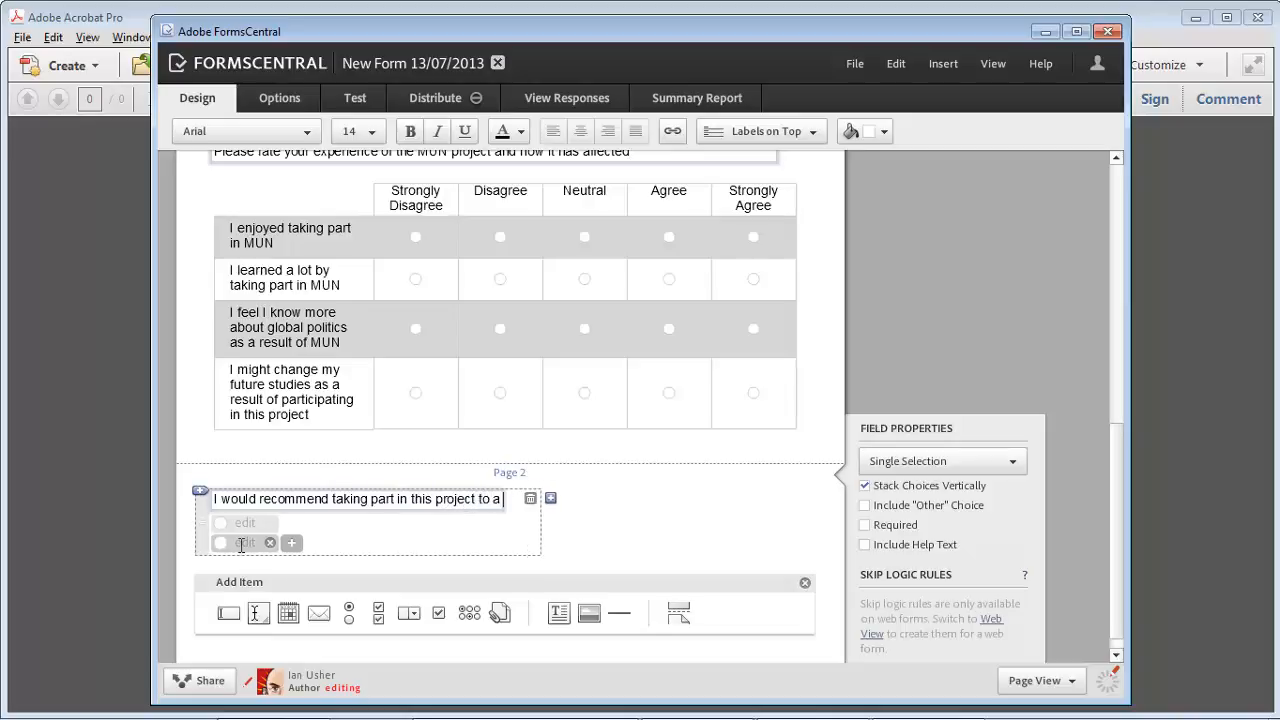
type(" friend")
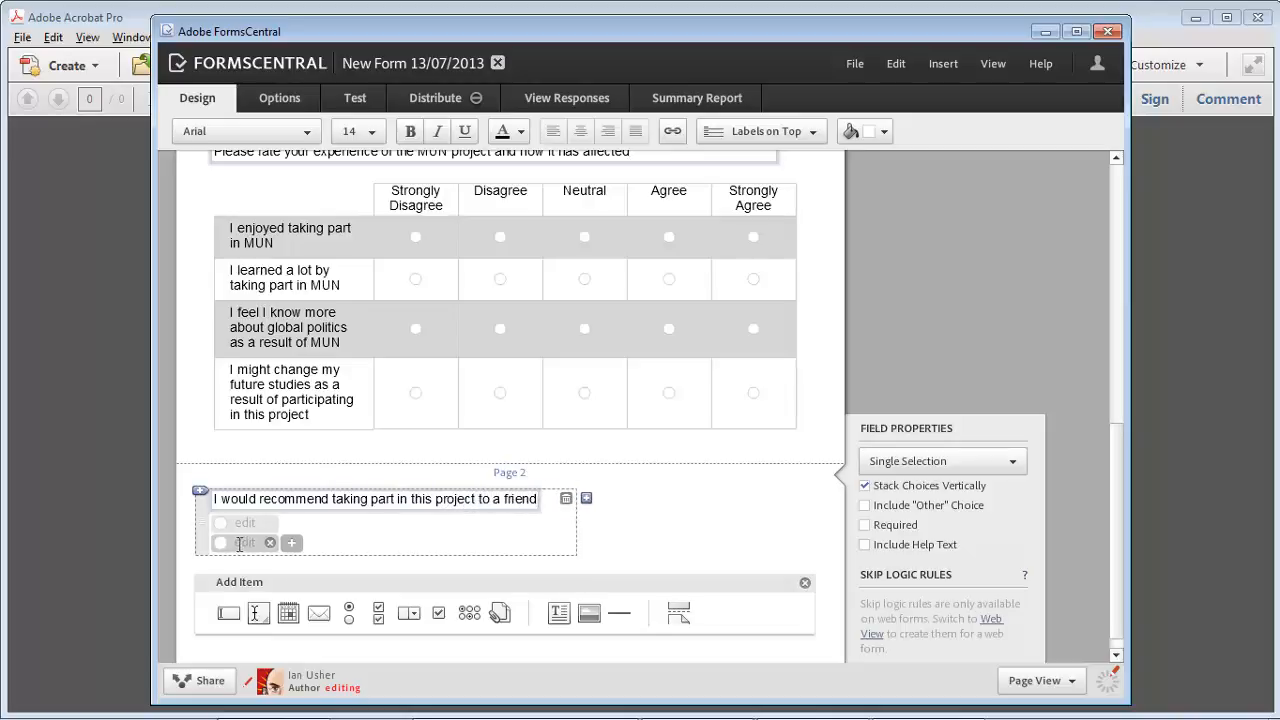
left_click(244, 522)
type("Yes")
key("Return")
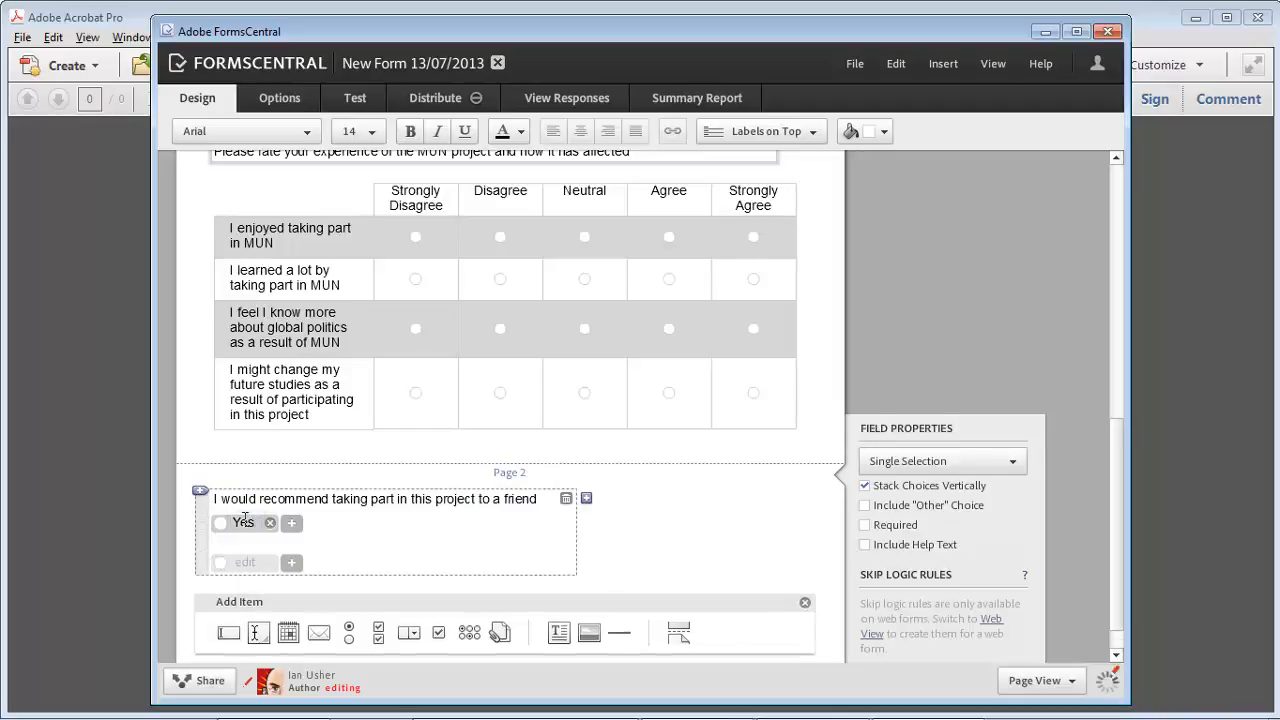
type("No")
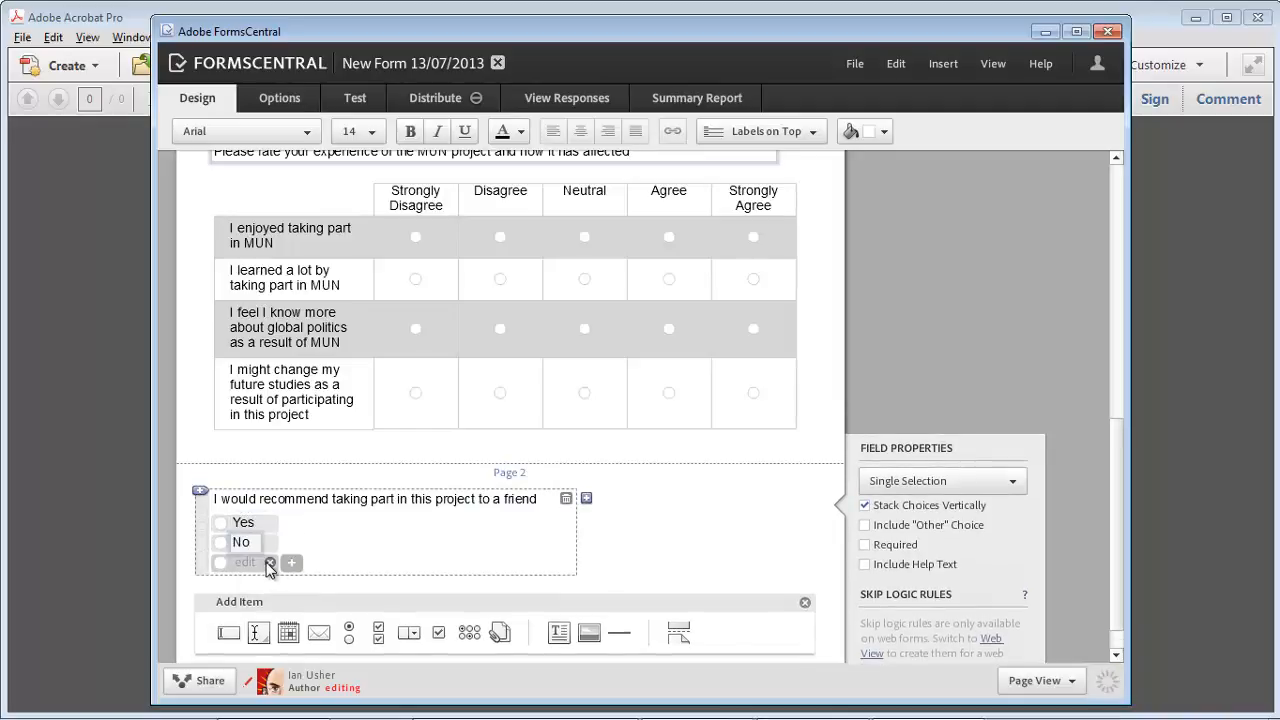
left_click(279, 568)
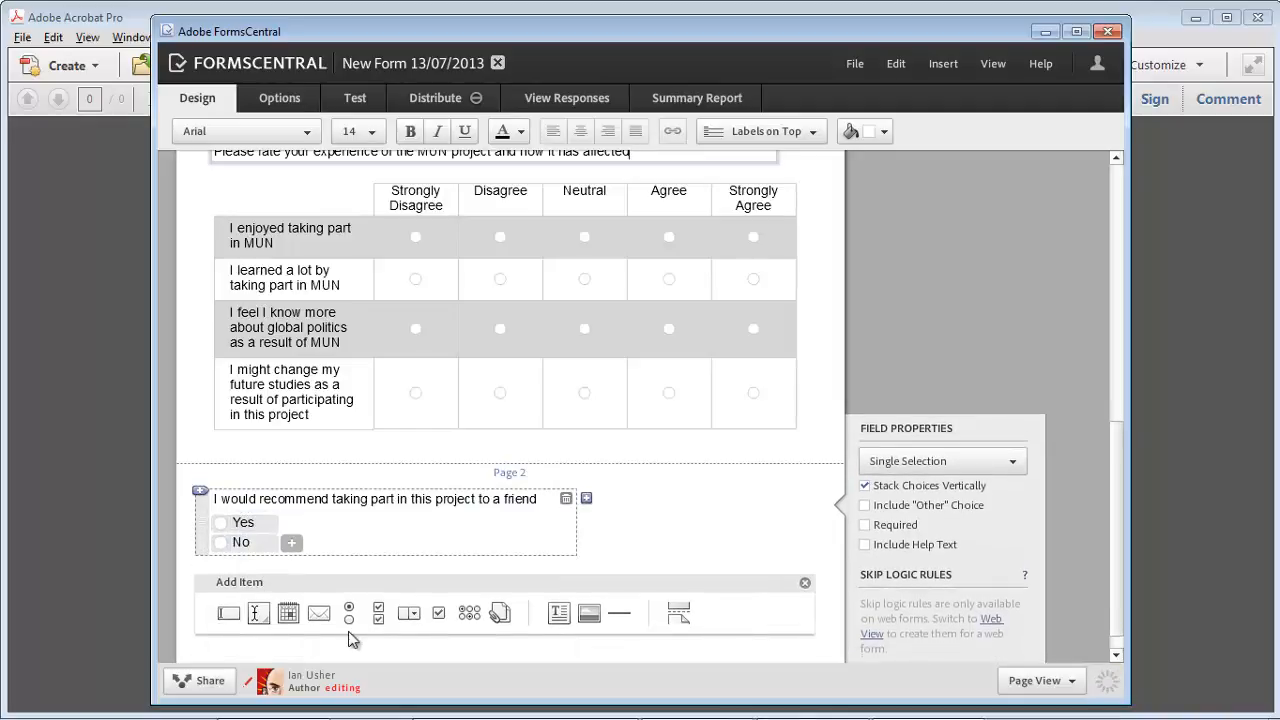
Step: Add a multiple-lines text field labelled 'Do you have any further comments you would like to share?'
left_click(229, 612)
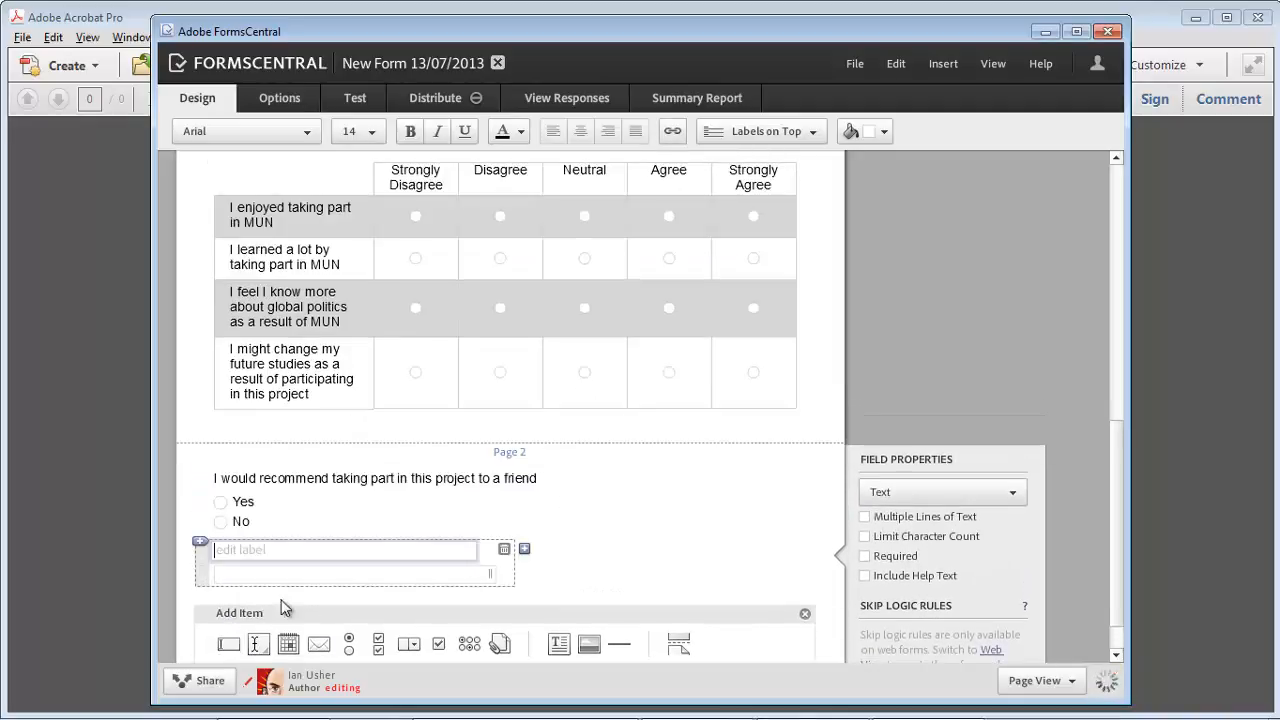
left_click(866, 518)
left_click(295, 548)
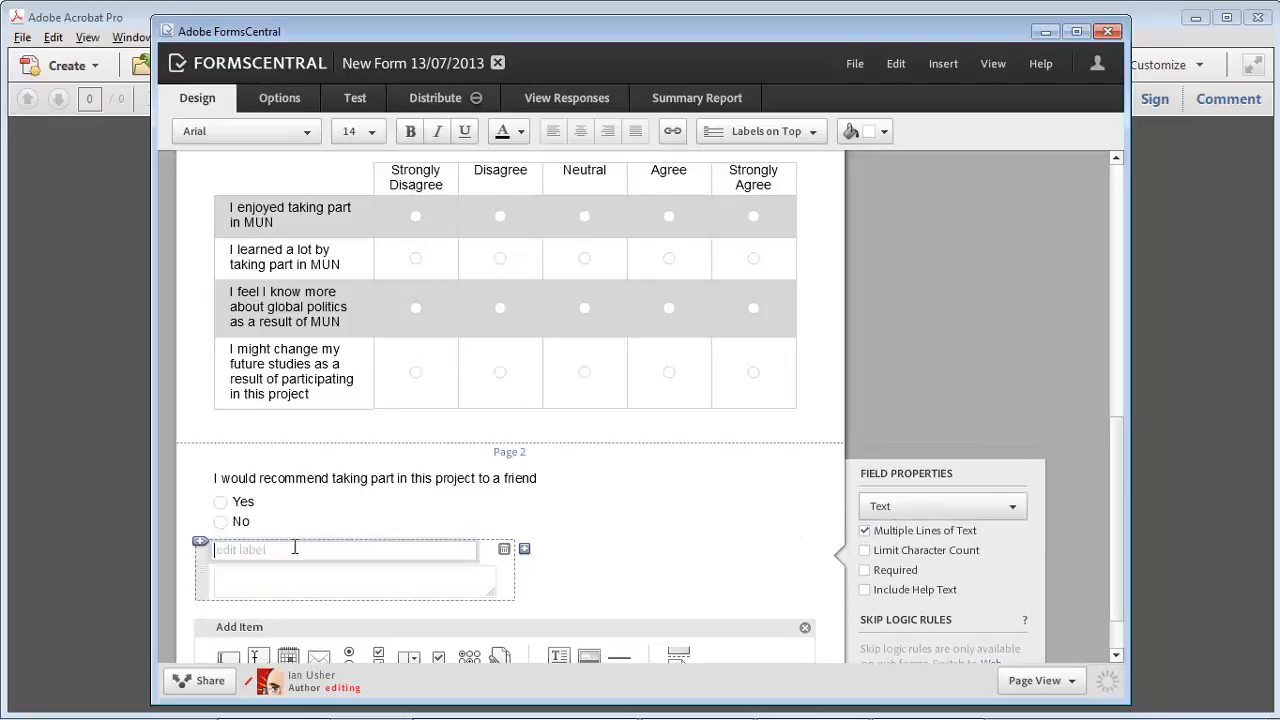
type("Do you have any further co")
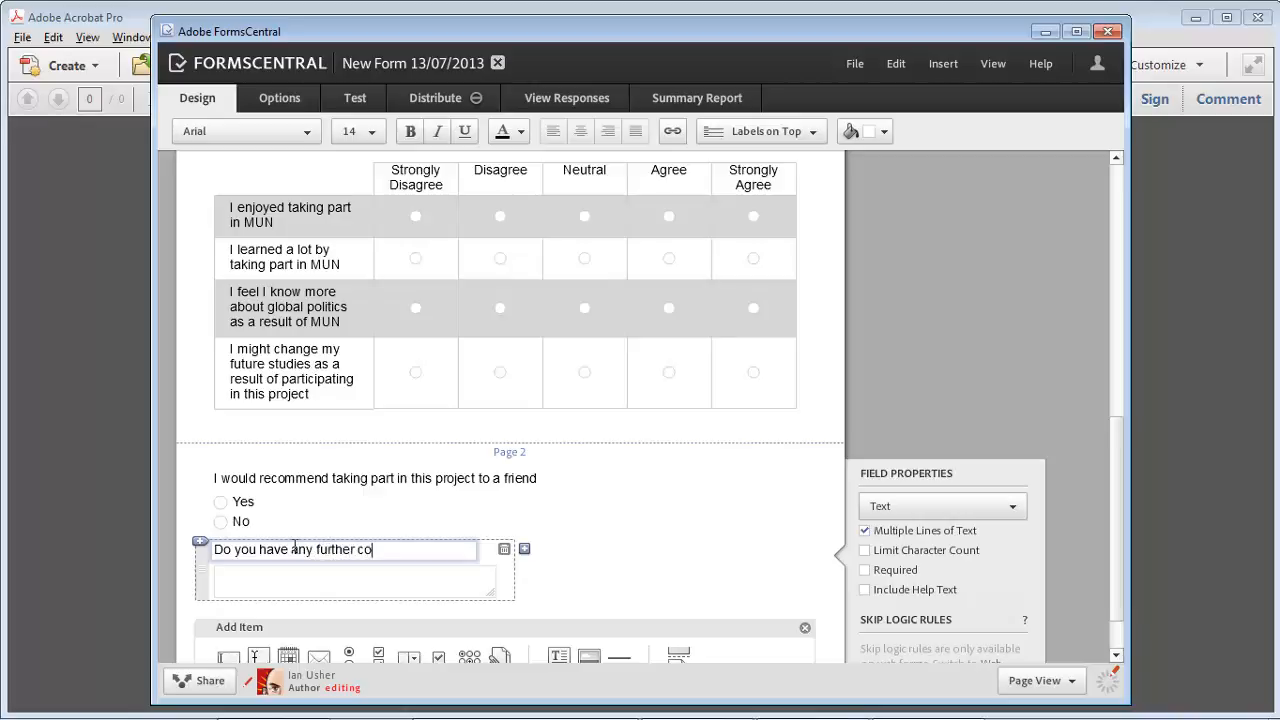
type("mments you would like to s")
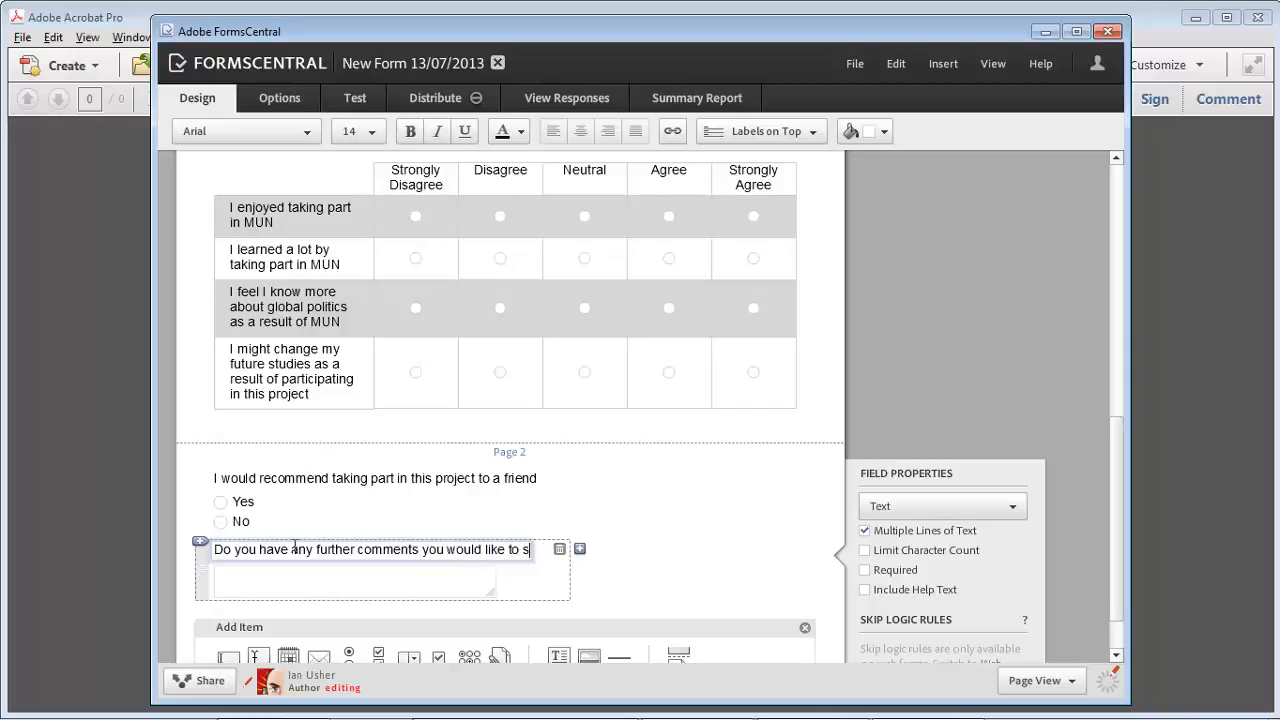
type("hare?")
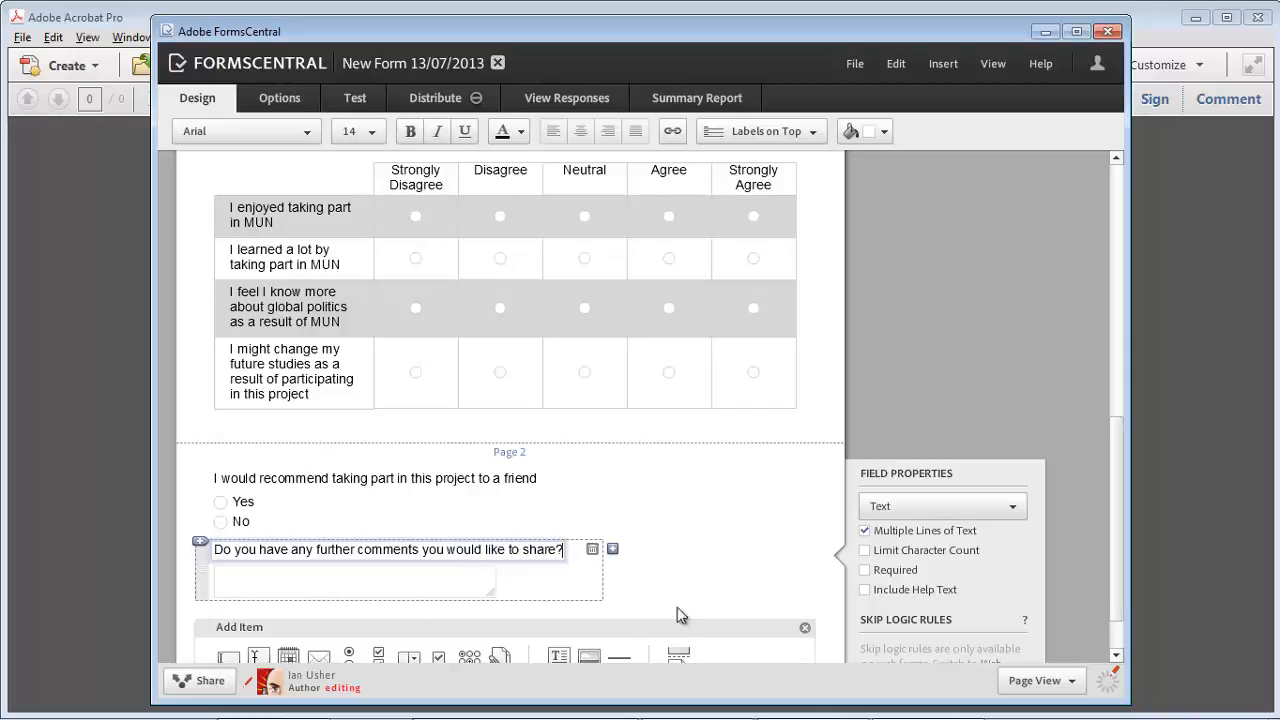
scroll(639, 551, "up", 5)
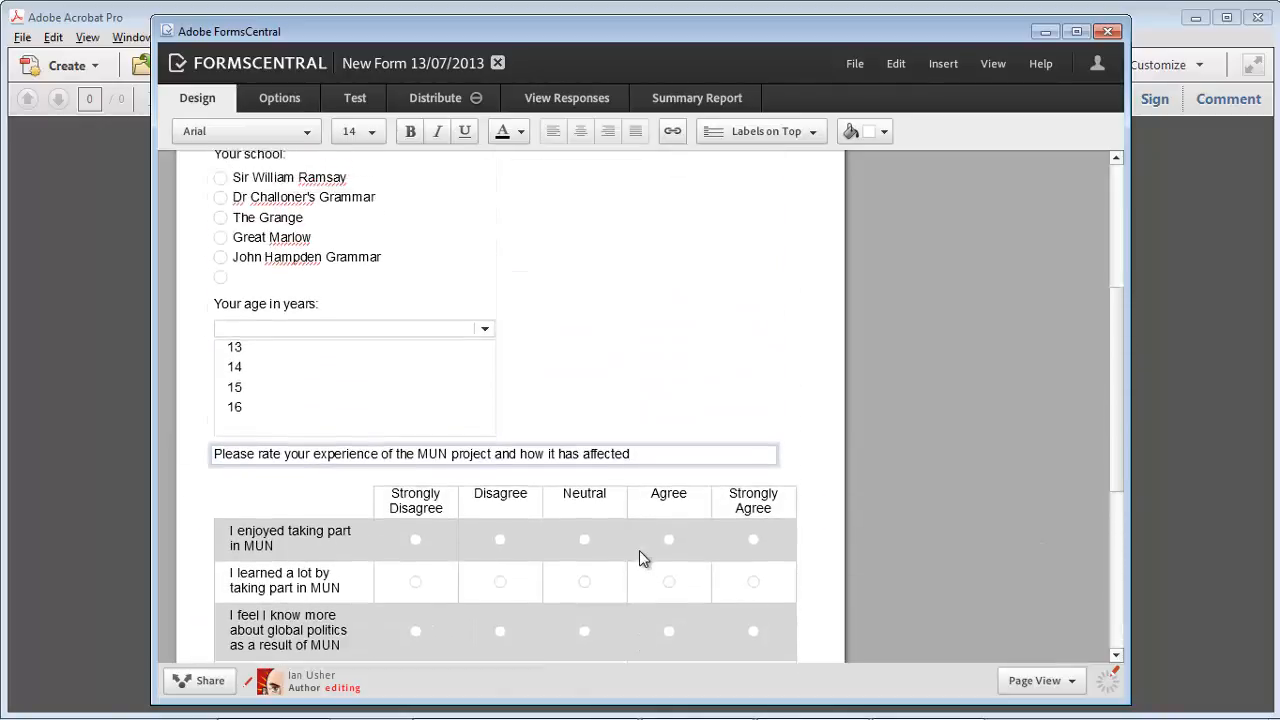
Step: Glance at the form's Options page, scroll back up to the survey title, and open the File menu
scroll(543, 523, "up", 4)
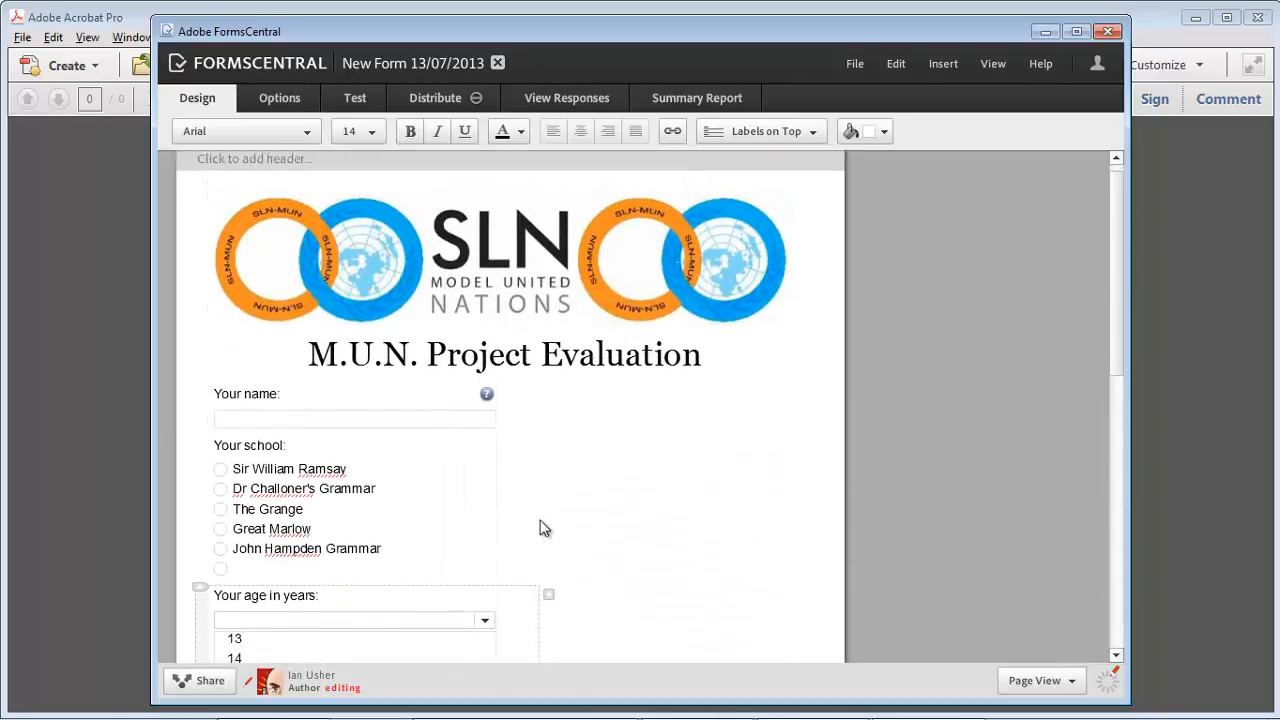
left_click(272, 98)
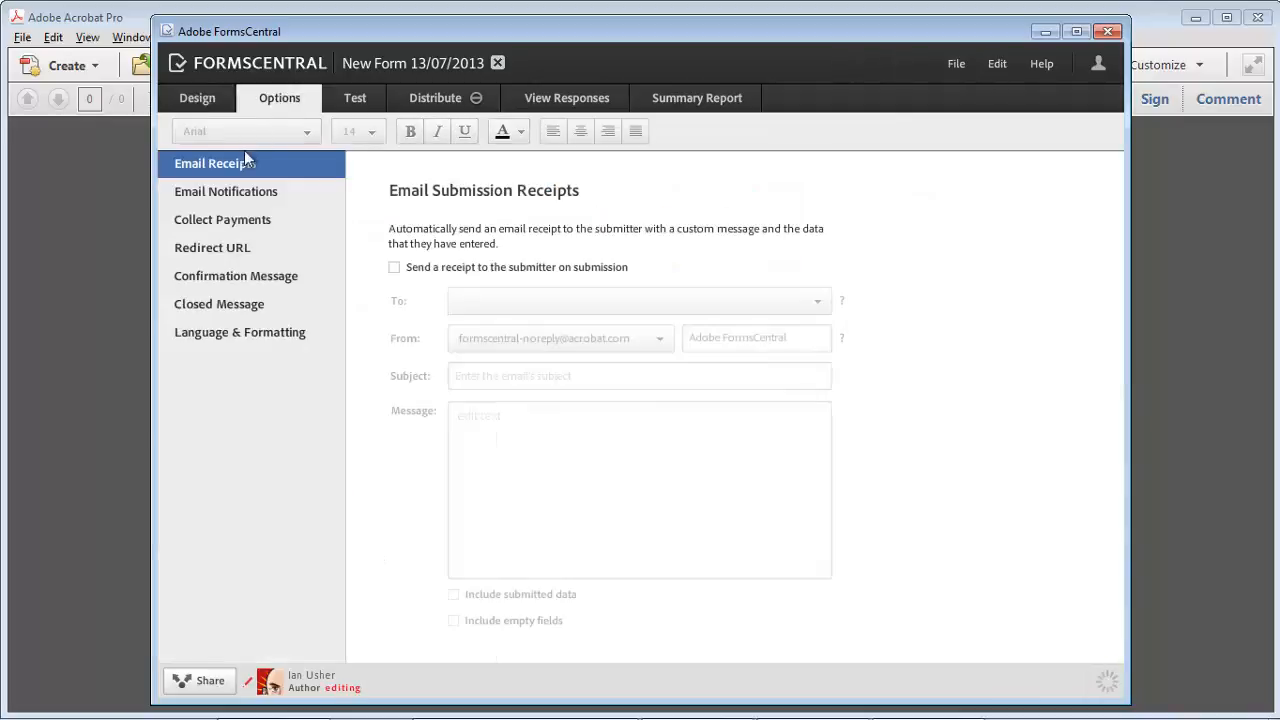
left_click(200, 100)
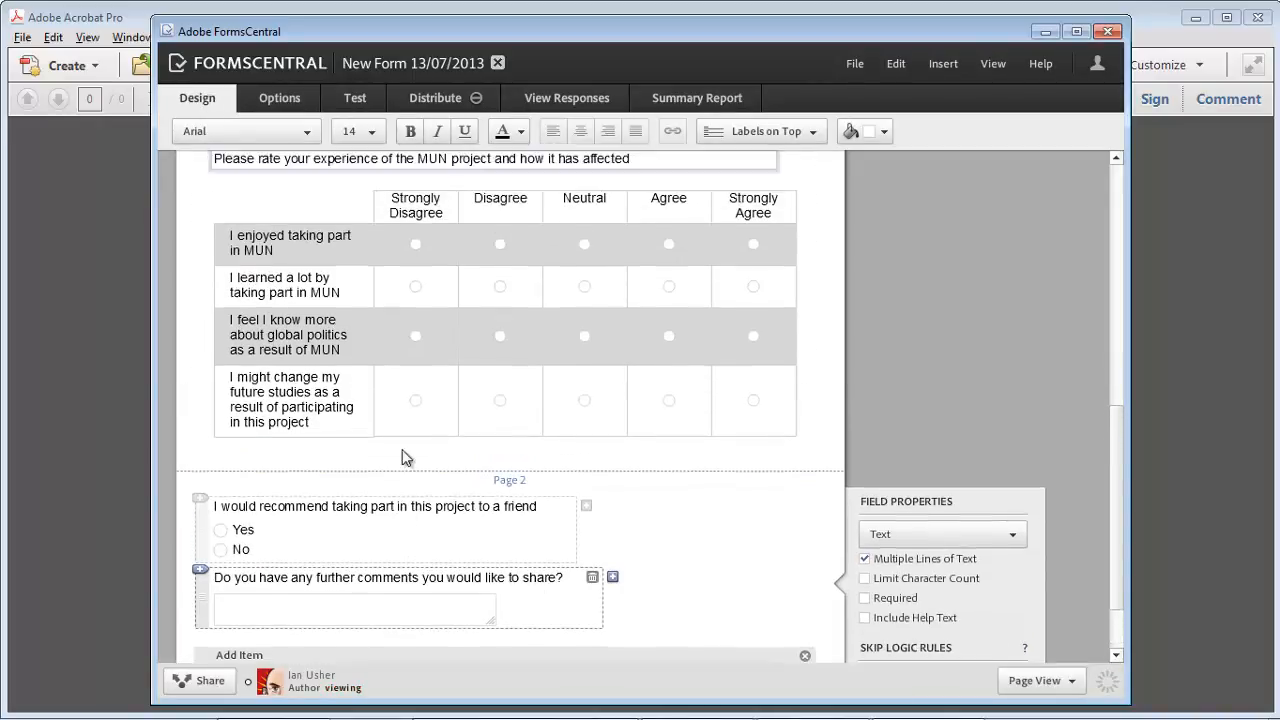
scroll(360, 440, "up", 5)
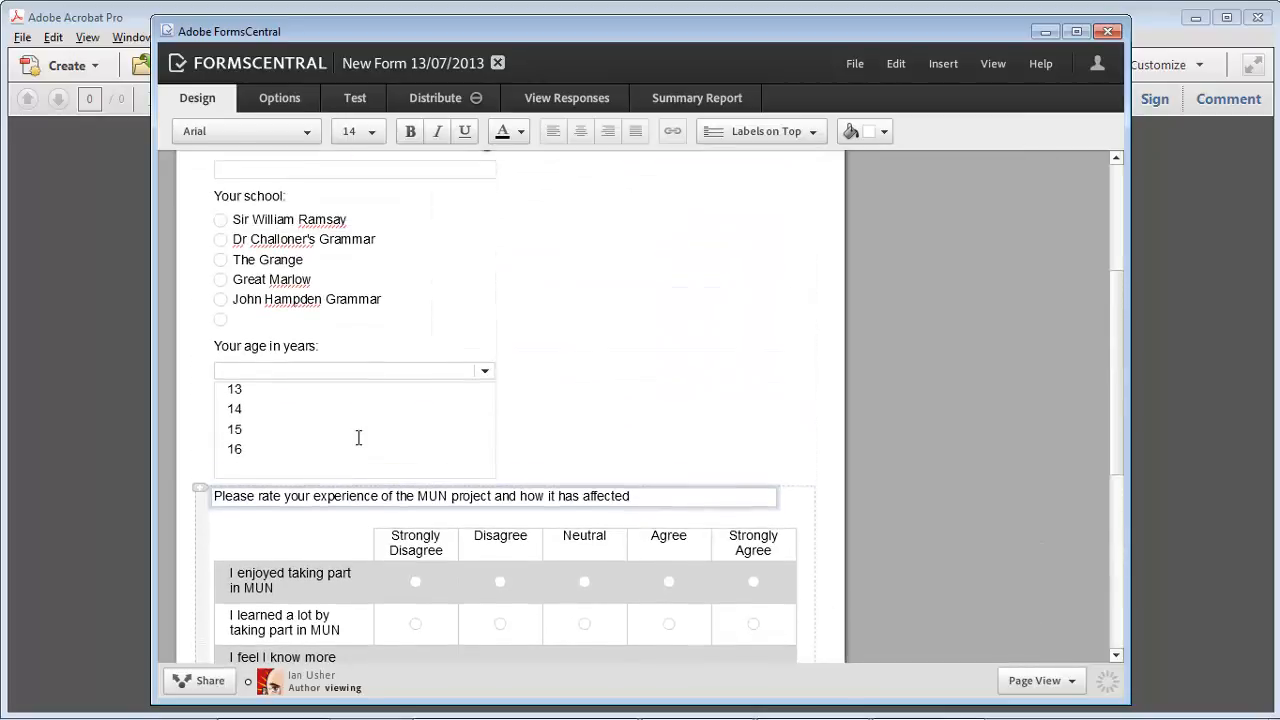
scroll(358, 437, "up", 2)
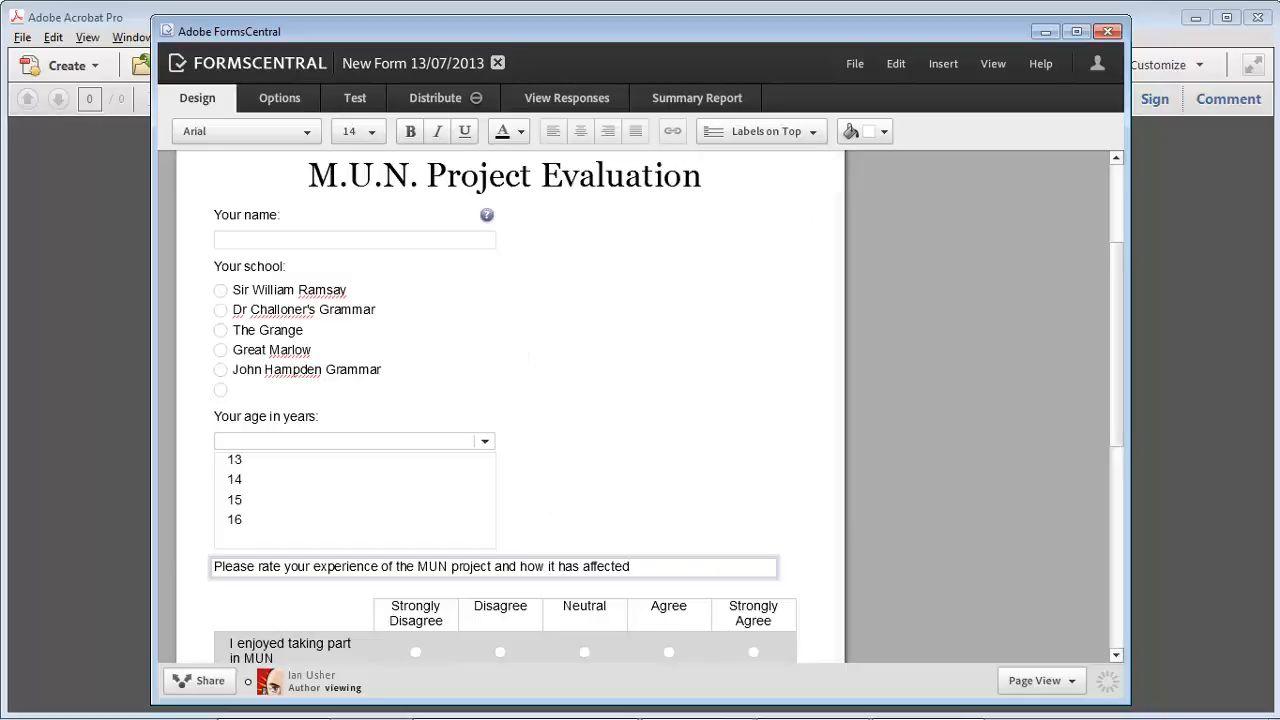
left_click(850, 64)
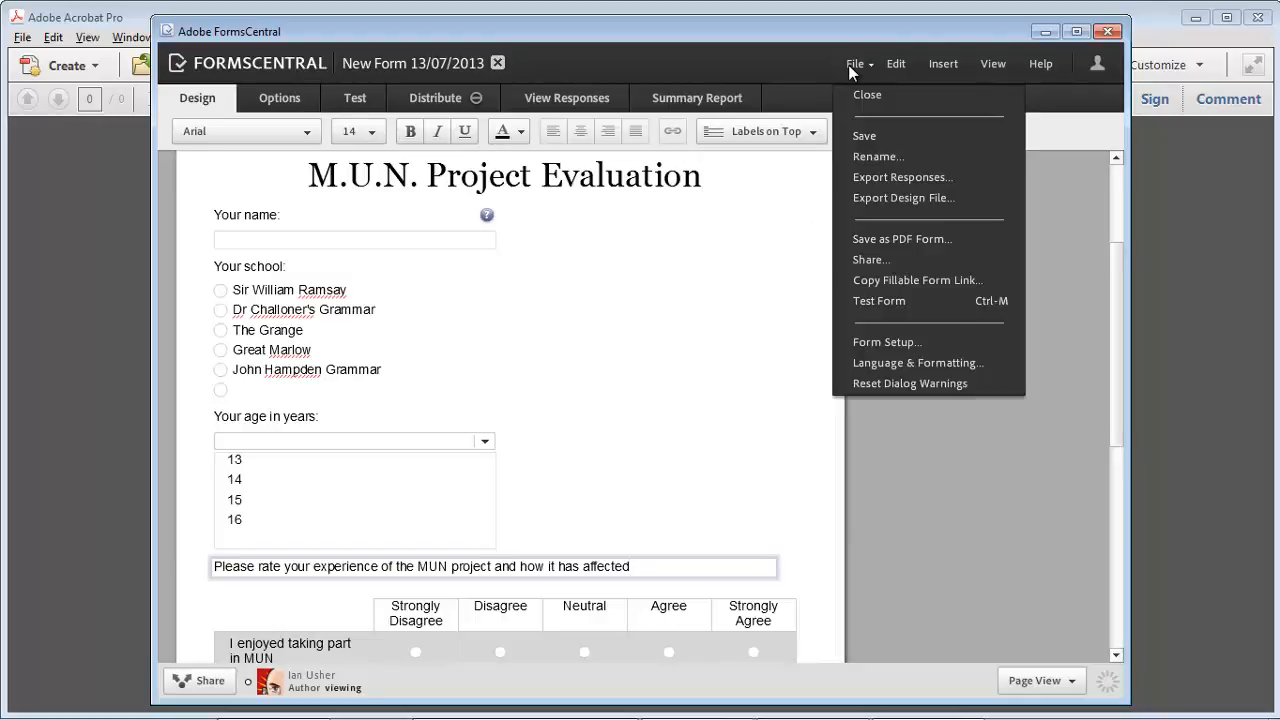
Step: Save the form under the name 'MUN Evaluation'
left_click(874, 135)
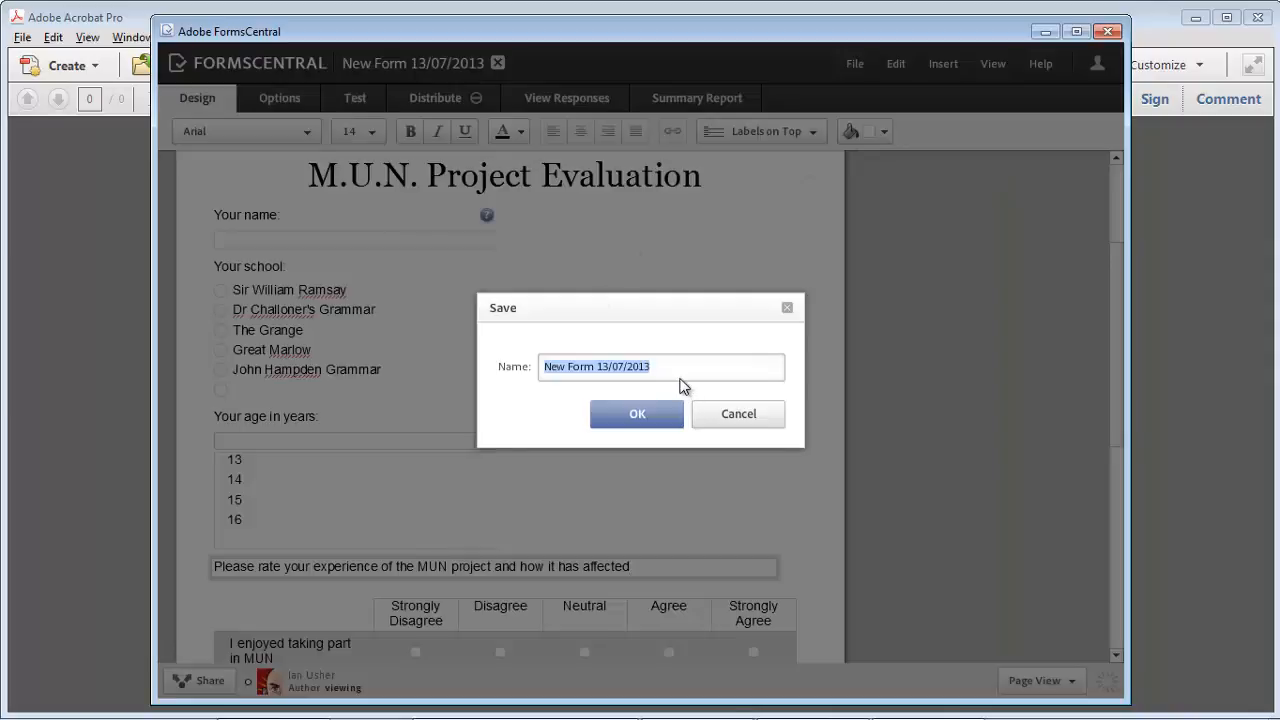
type("MUN Evaluation")
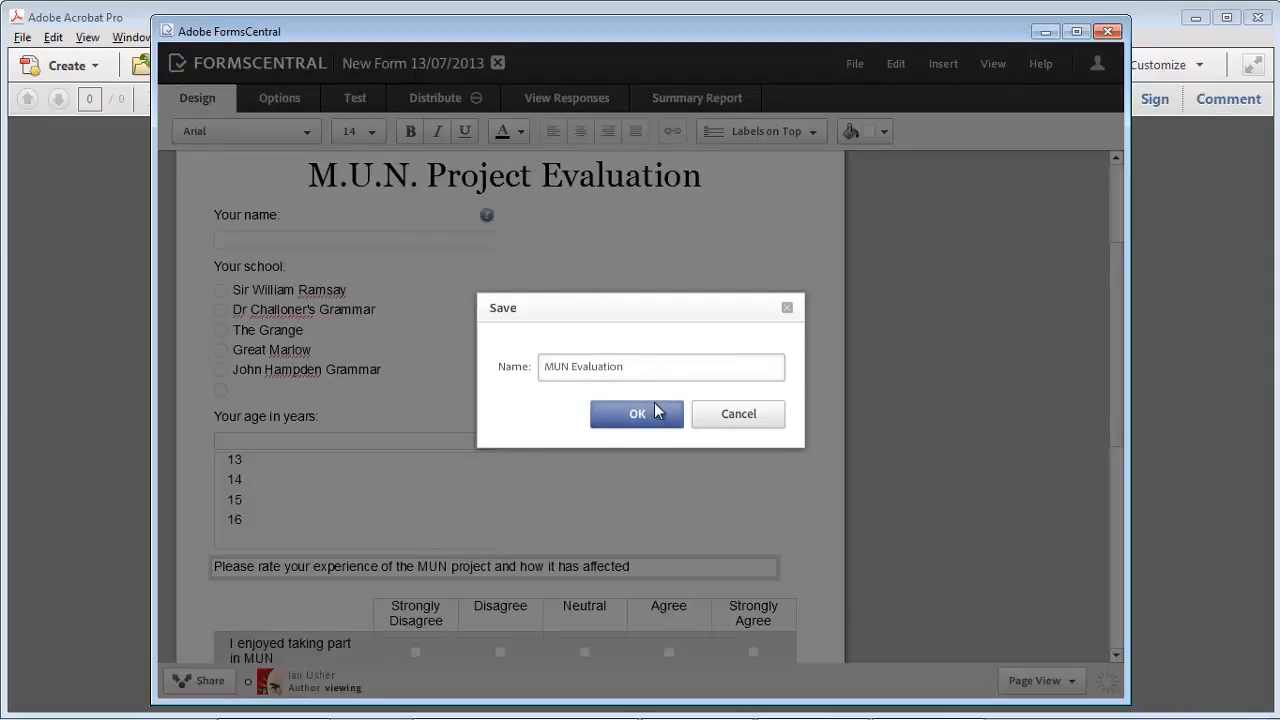
left_click(652, 410)
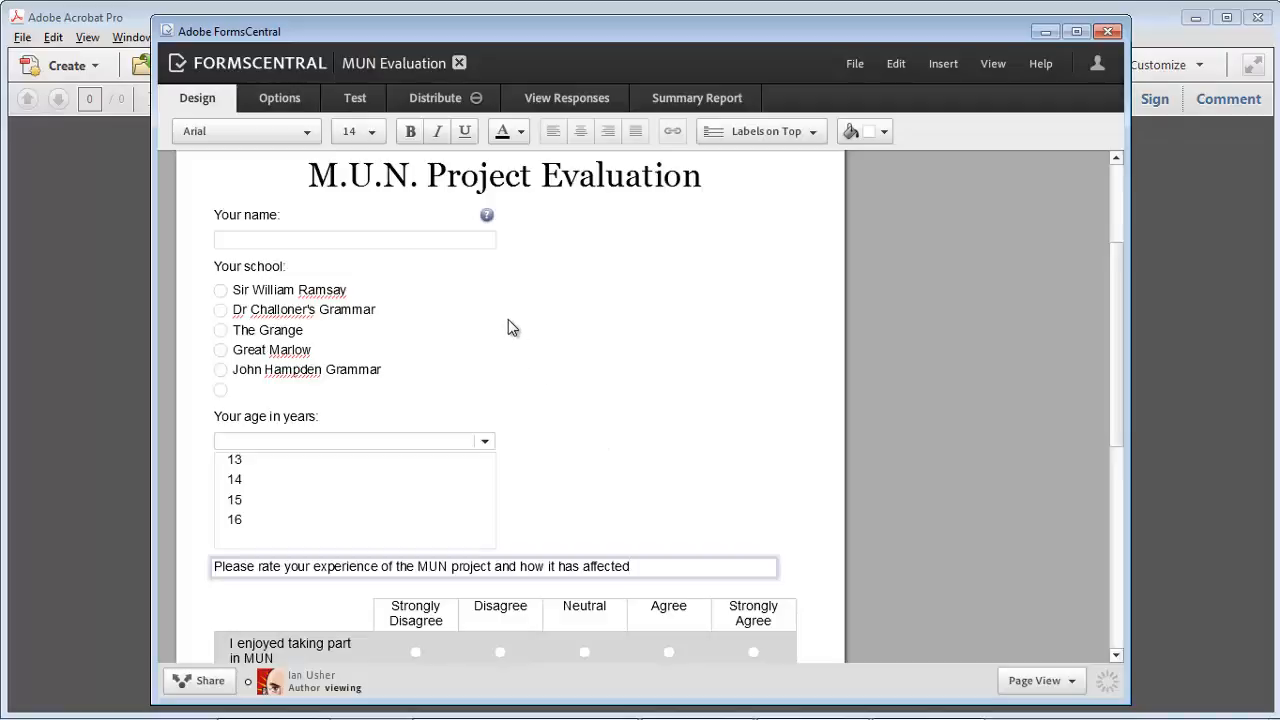
Step: Open the test web form and enter a respondent's name, The Grange as school and age 14
left_click(350, 101)
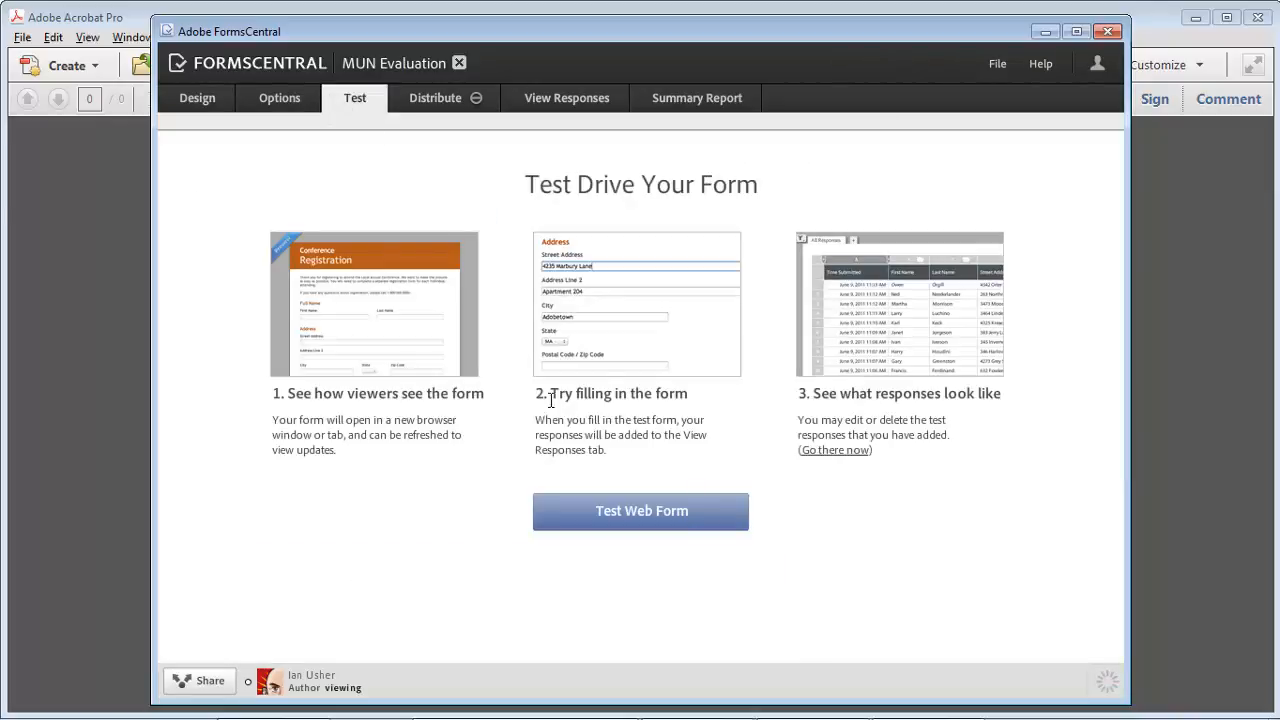
left_click(652, 508)
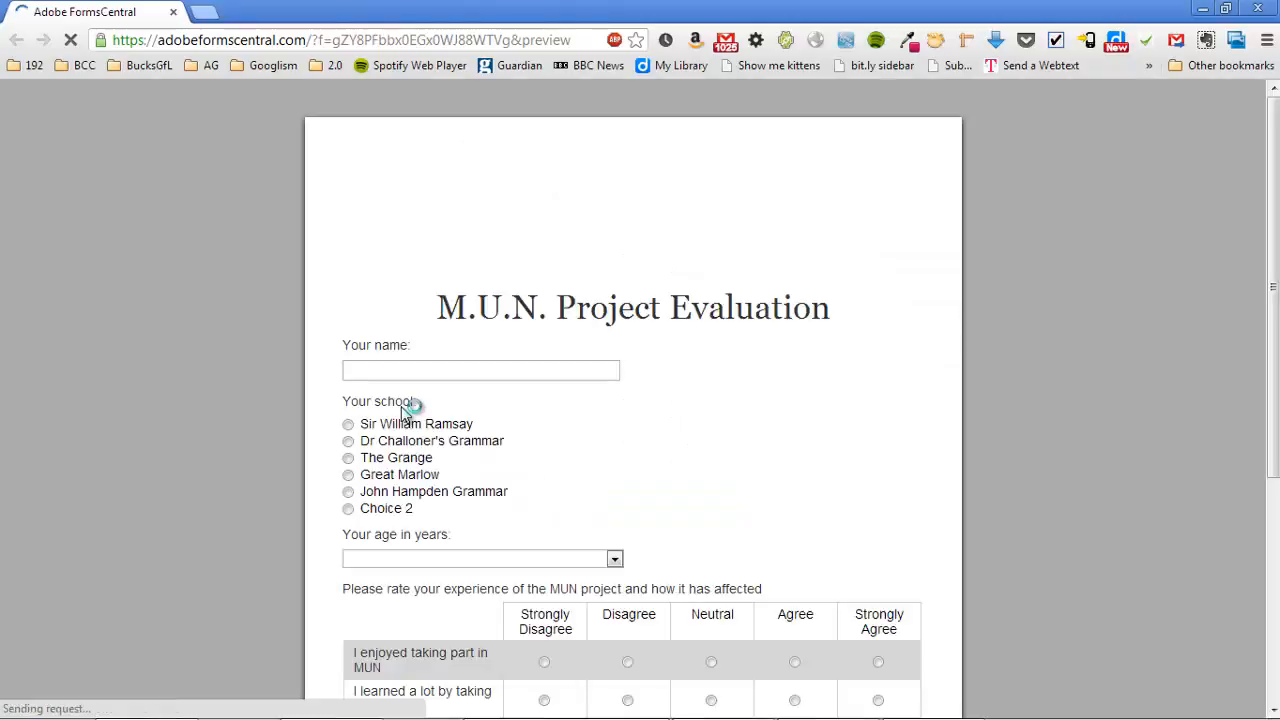
left_click(391, 371)
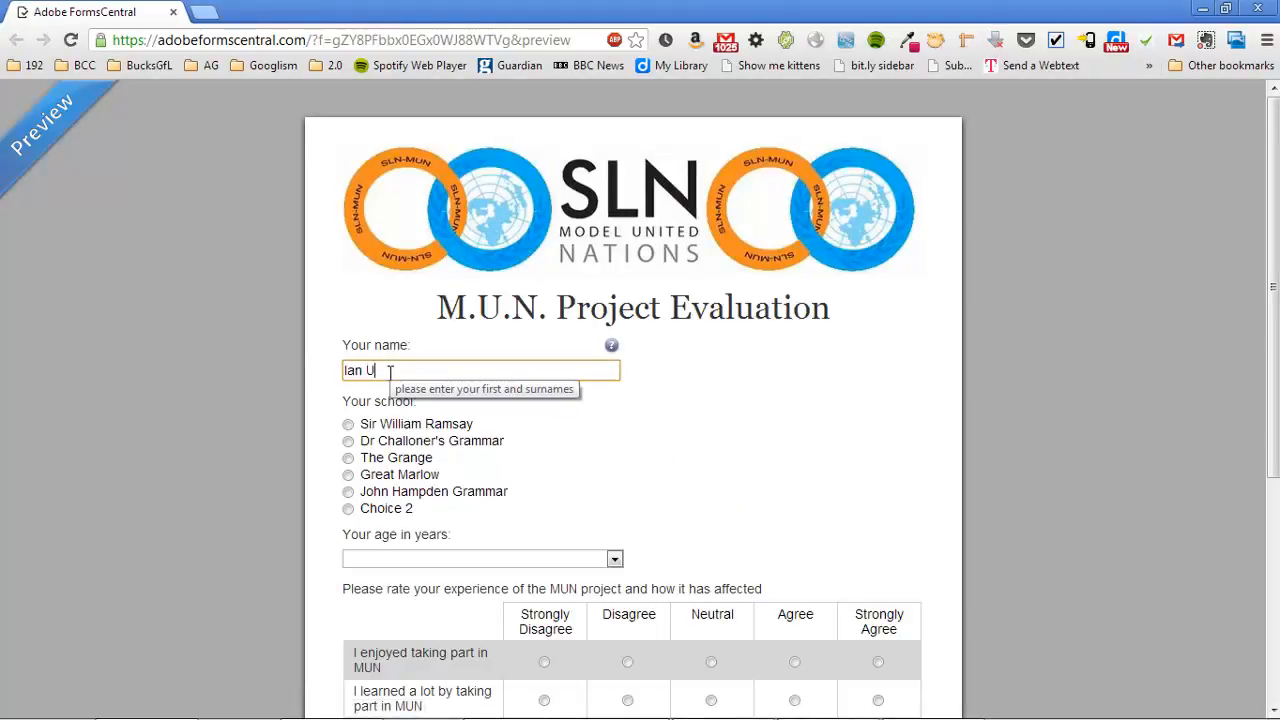
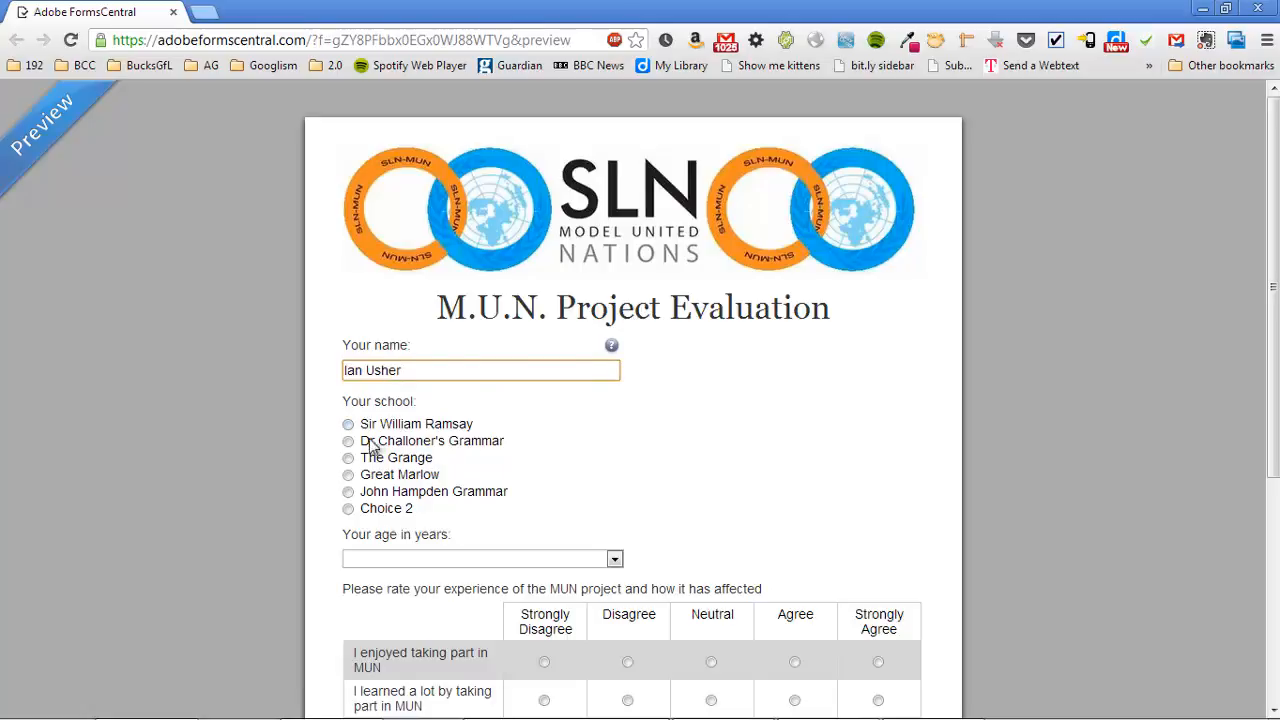
left_click(348, 458)
left_click(405, 558)
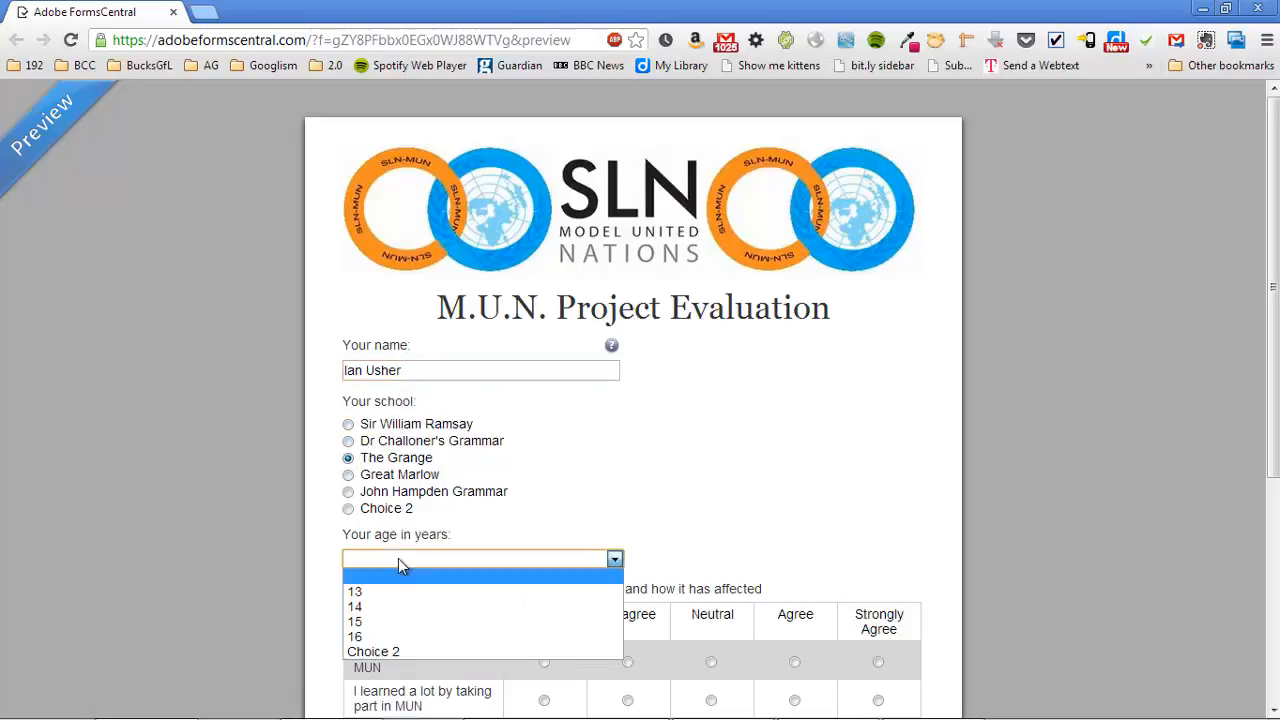
left_click(398, 610)
scroll(700, 540, "down", 4)
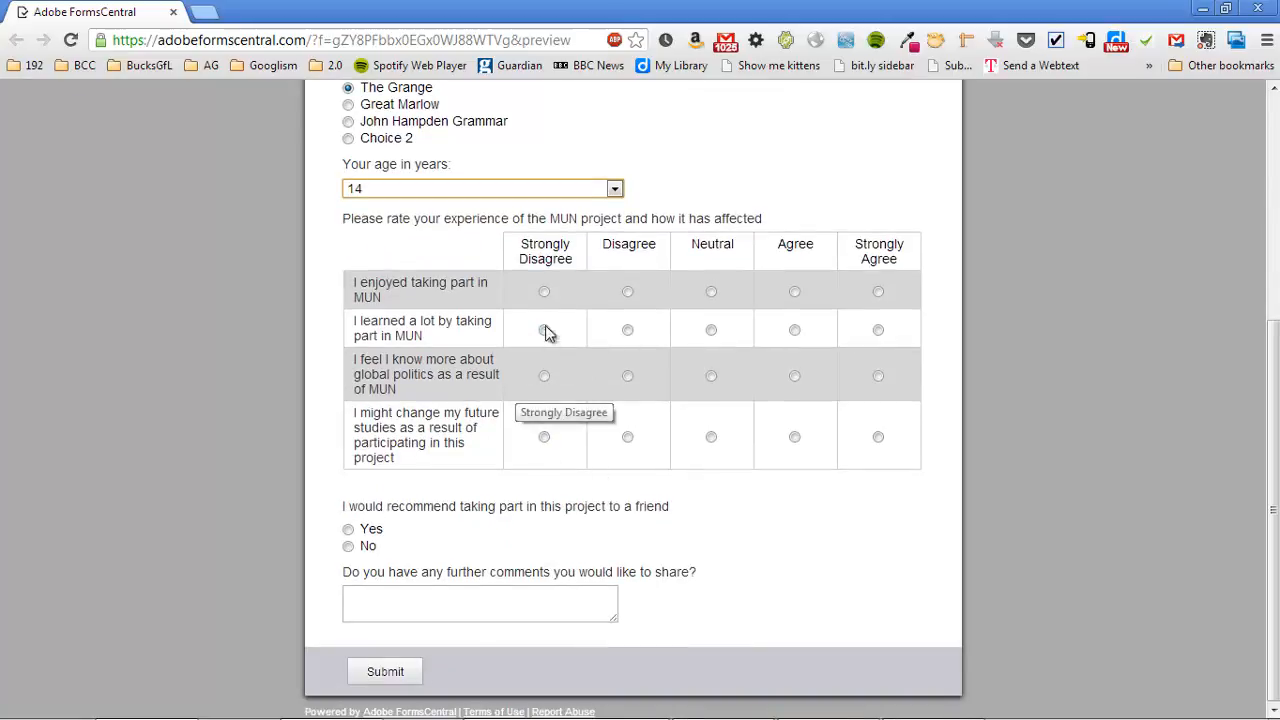
Step: Rate the statements Agree, Agree, Neutral, Strongly Disagree, answer Yes, comment 'Thanks, I really enjoyed it!' and submit
left_click(627, 291)
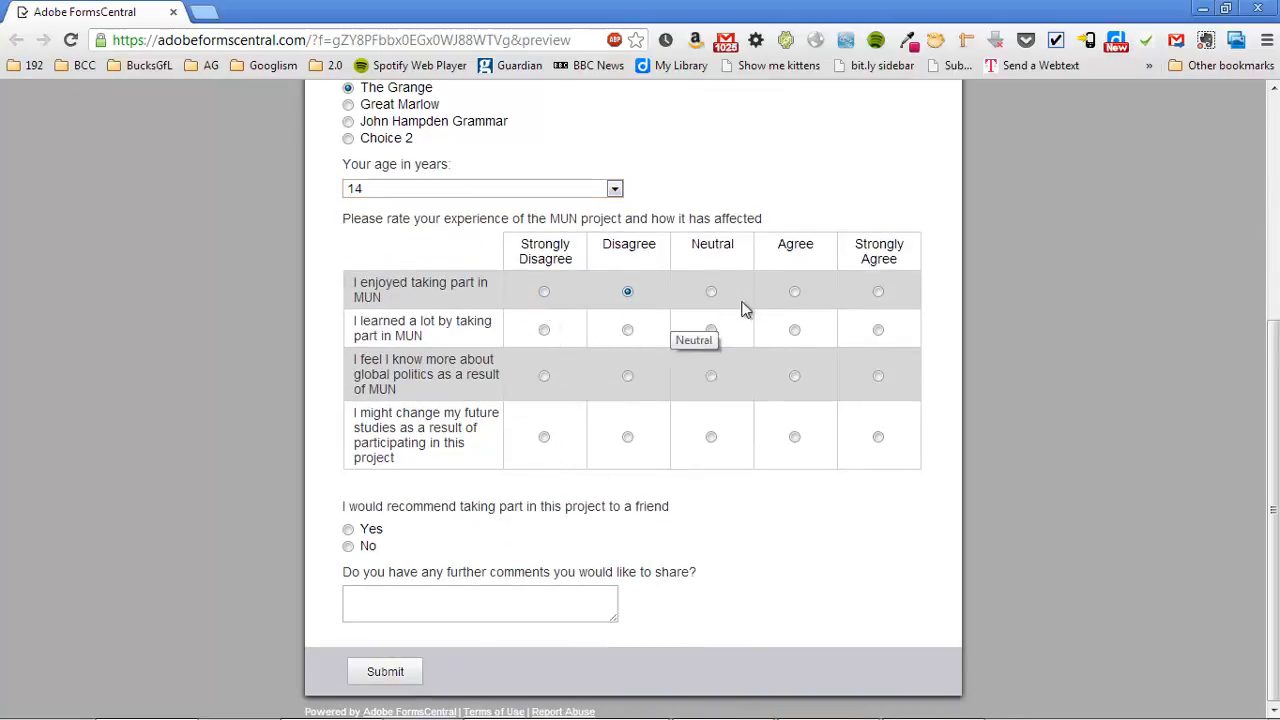
left_click(795, 292)
left_click(795, 330)
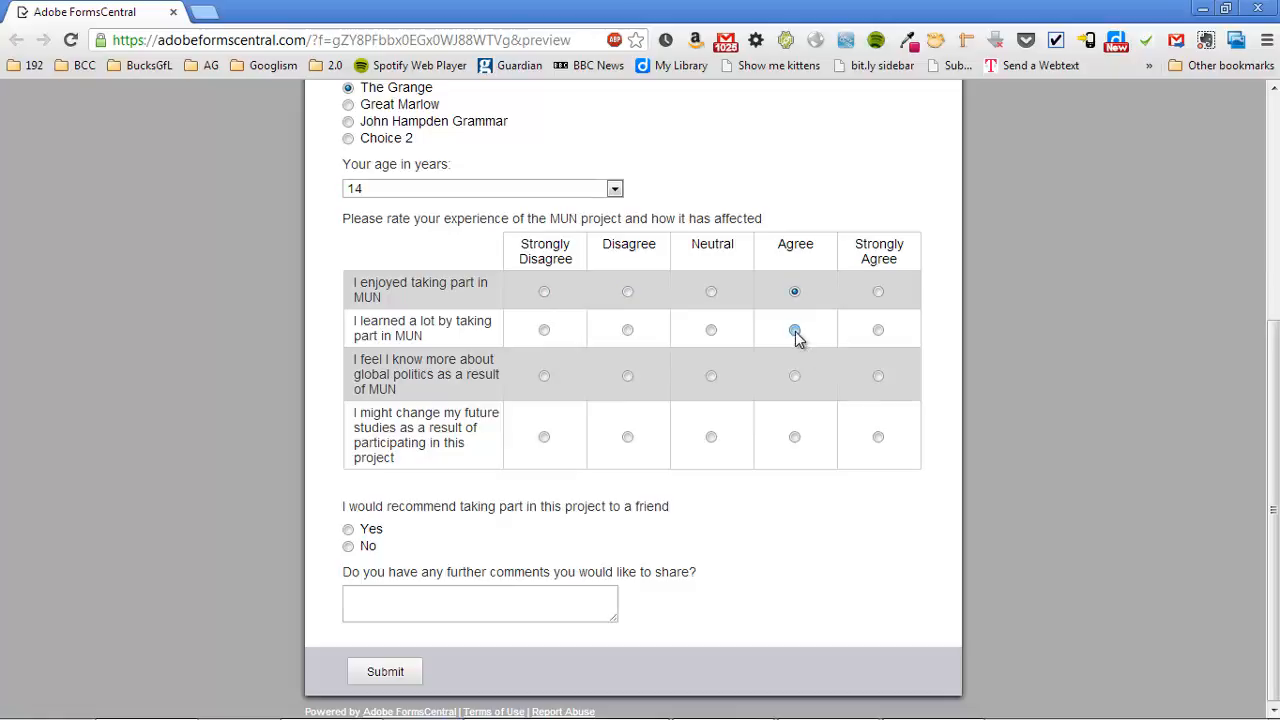
left_click(713, 378)
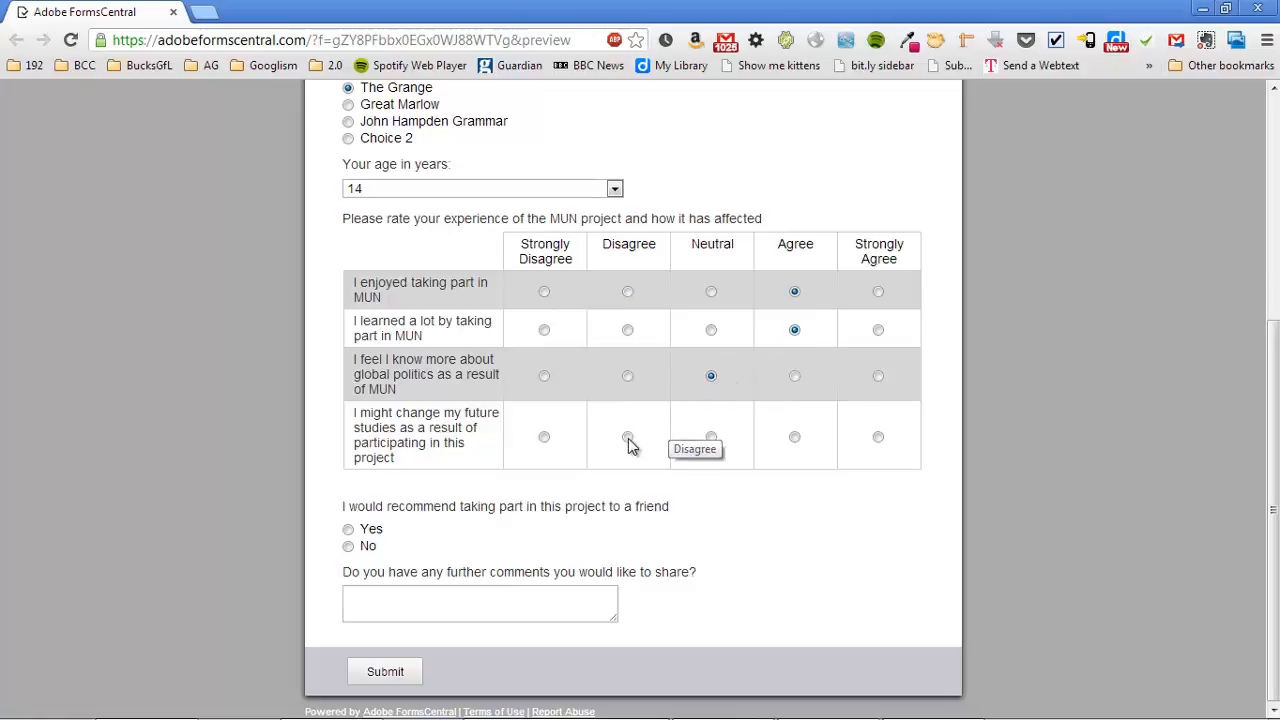
left_click(544, 437)
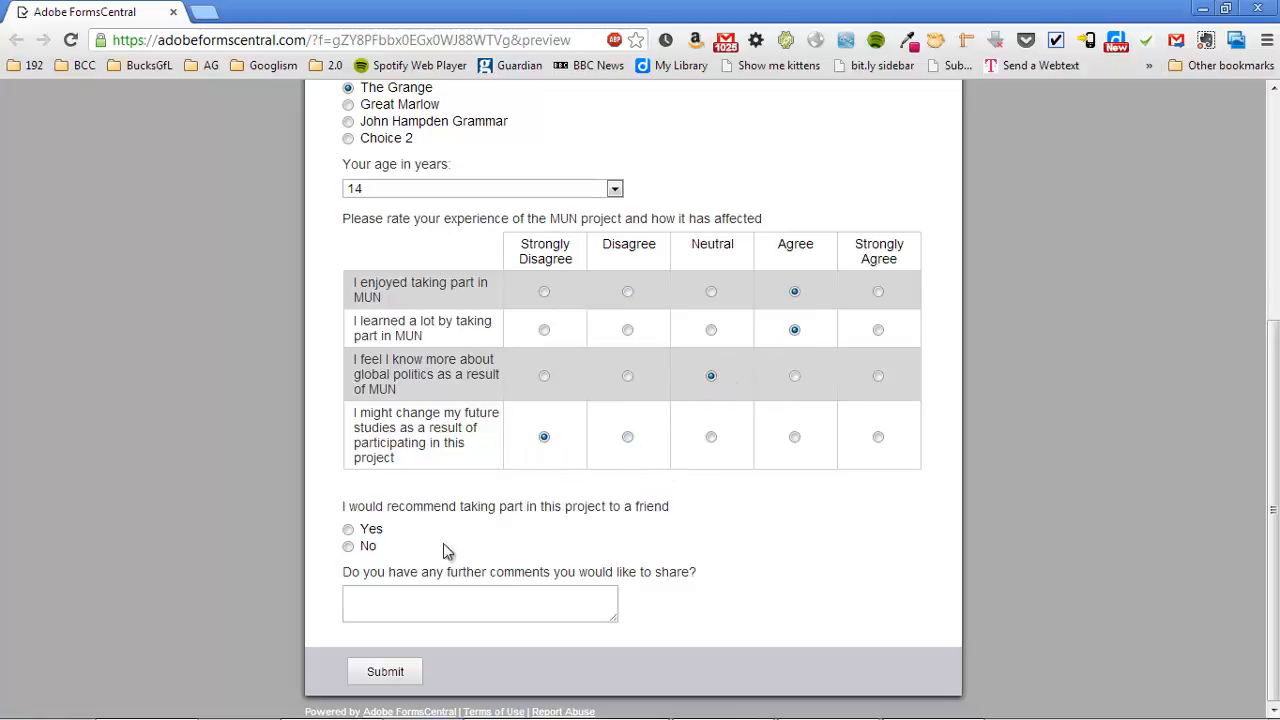
left_click(348, 529)
left_click(392, 601)
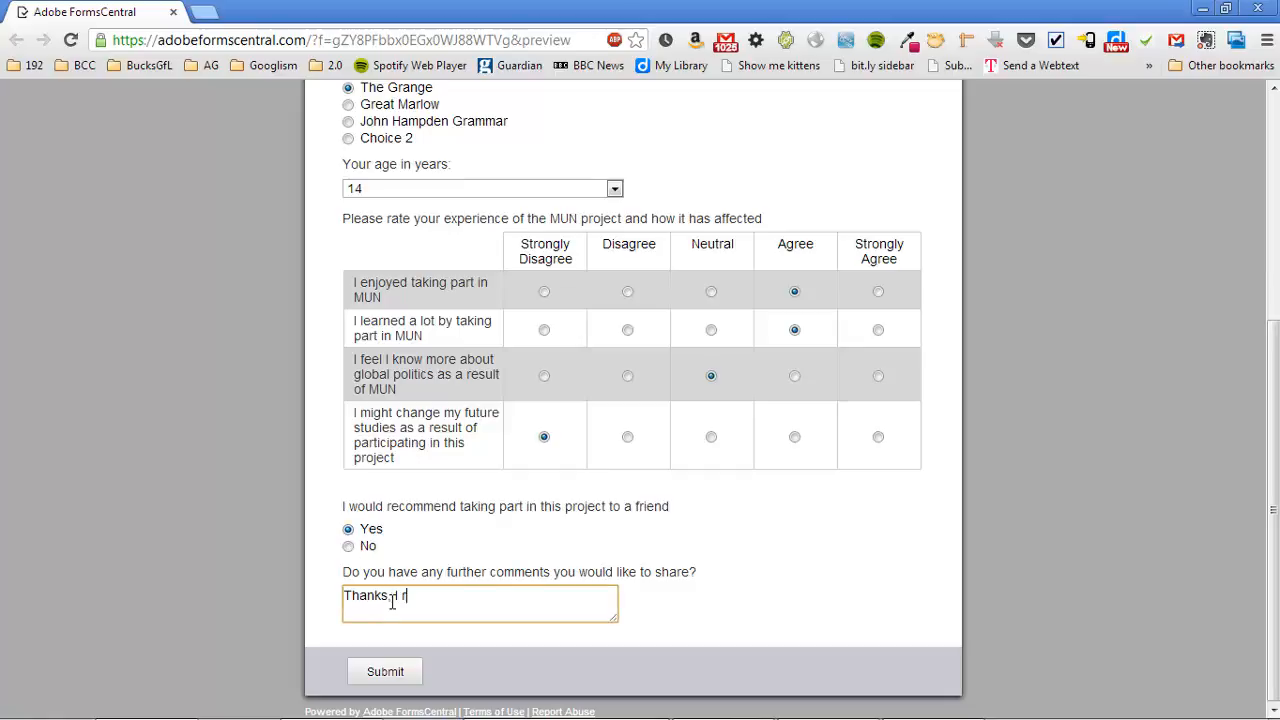
type("Thanks, I really enjoyed it!")
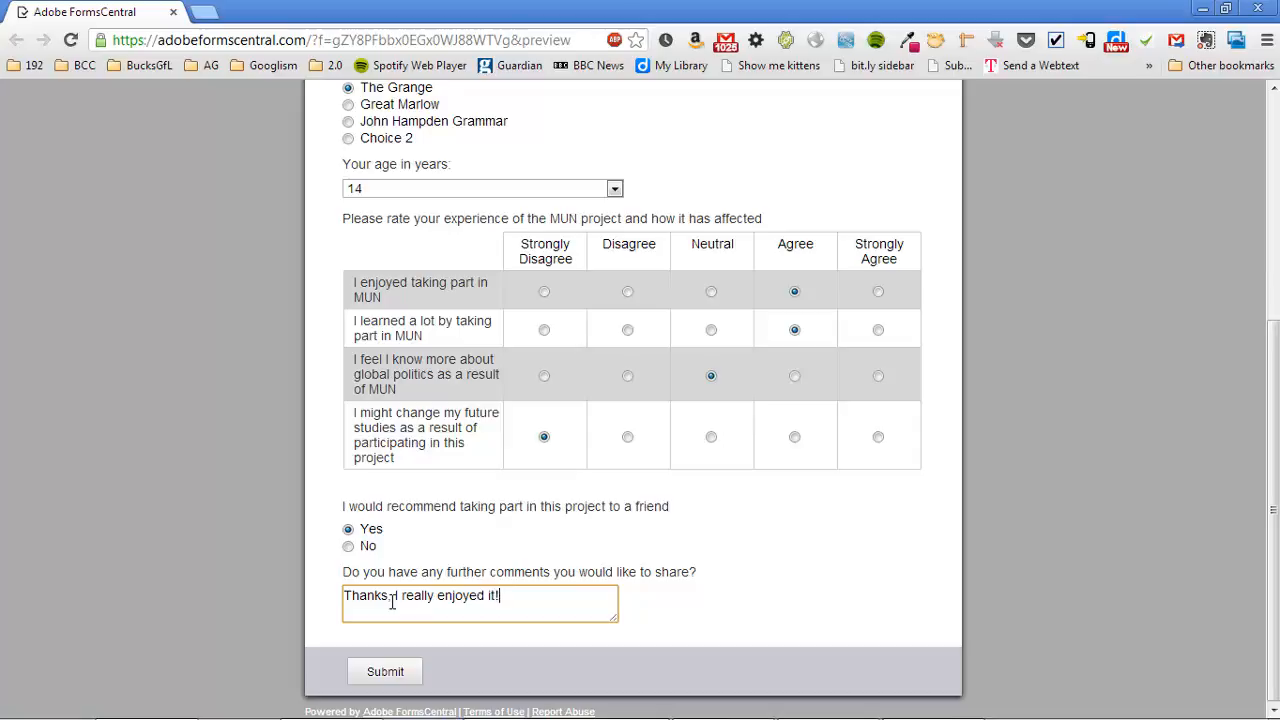
left_click(411, 665)
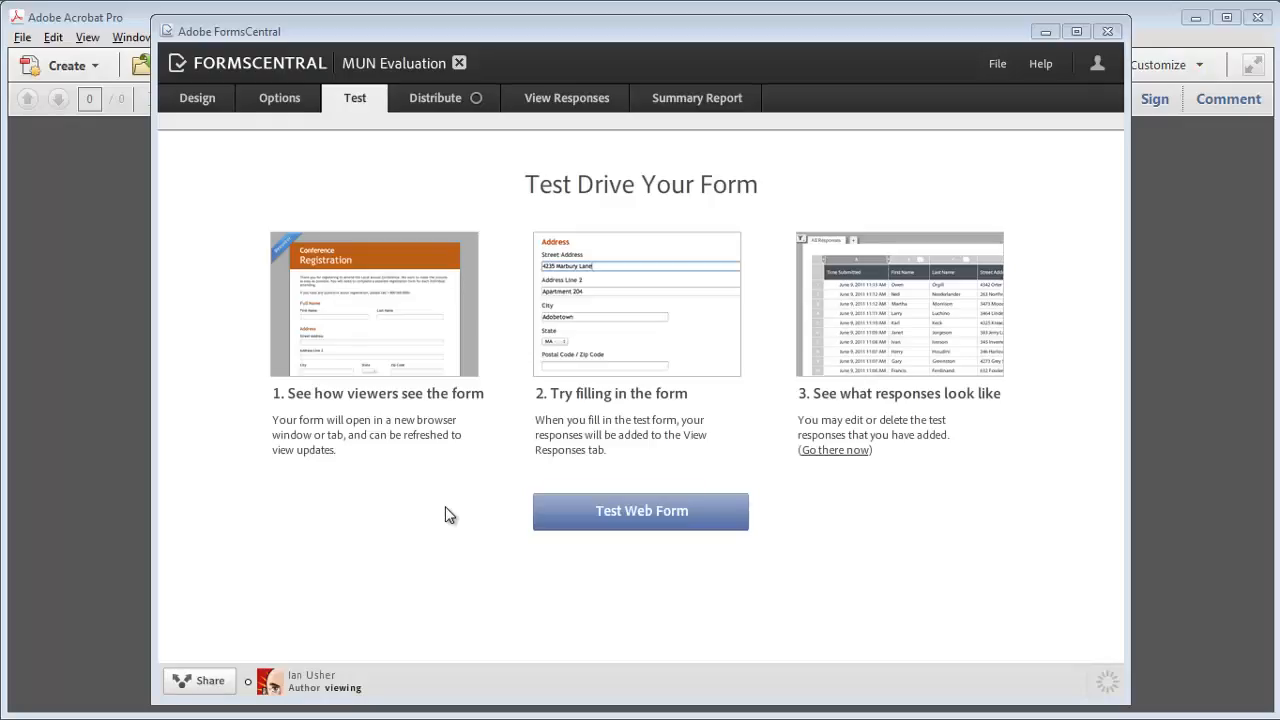
Step: View the table of submitted responses, then the Summary Report charts
left_click(552, 100)
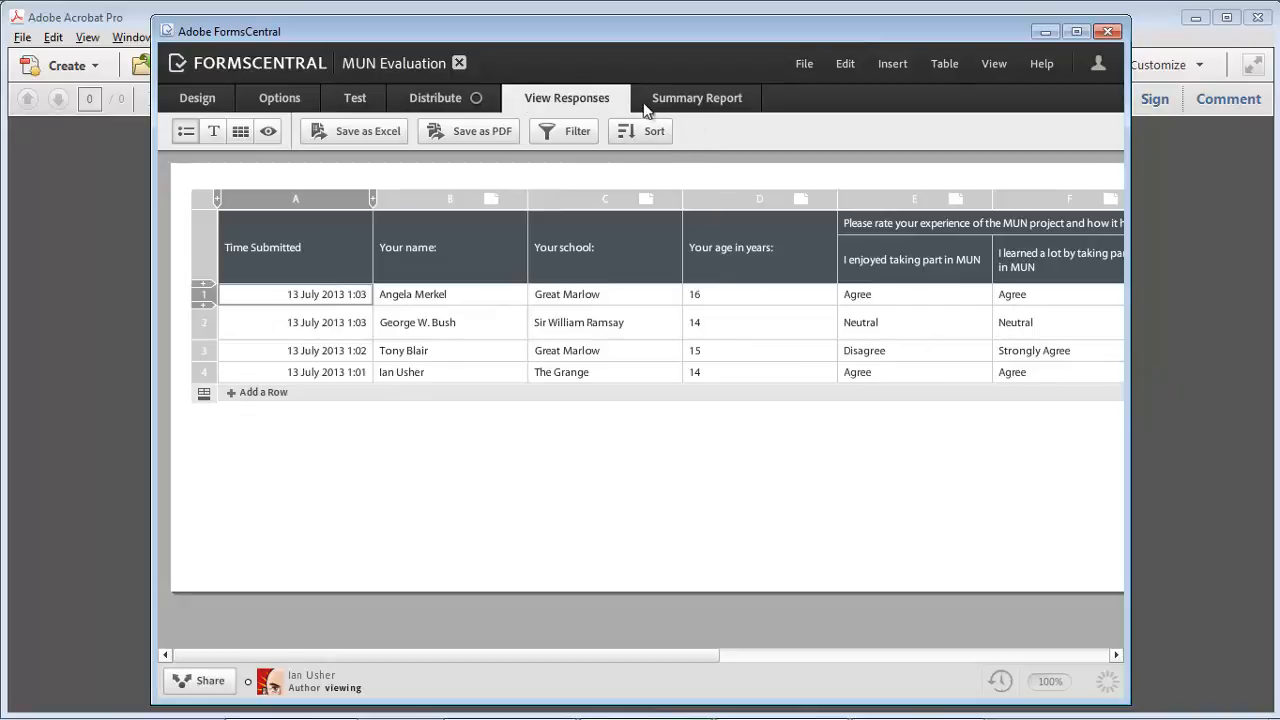
left_click(697, 100)
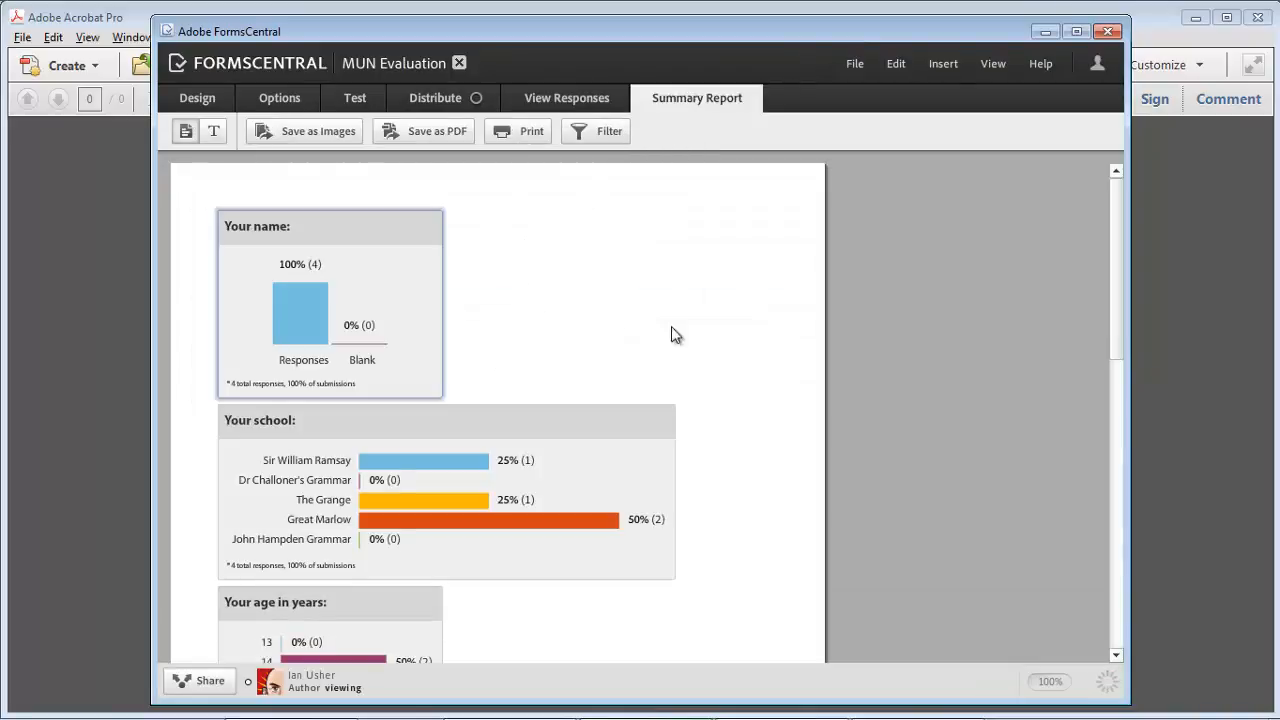
Step: Inspect the summary charts and the school chart's display options unchanged, then return to the responses table
mouse_move(1121, 232)
left_mouse_down()
mouse_move(1127, 425)
mouse_move(1127, 226)
left_mouse_up()
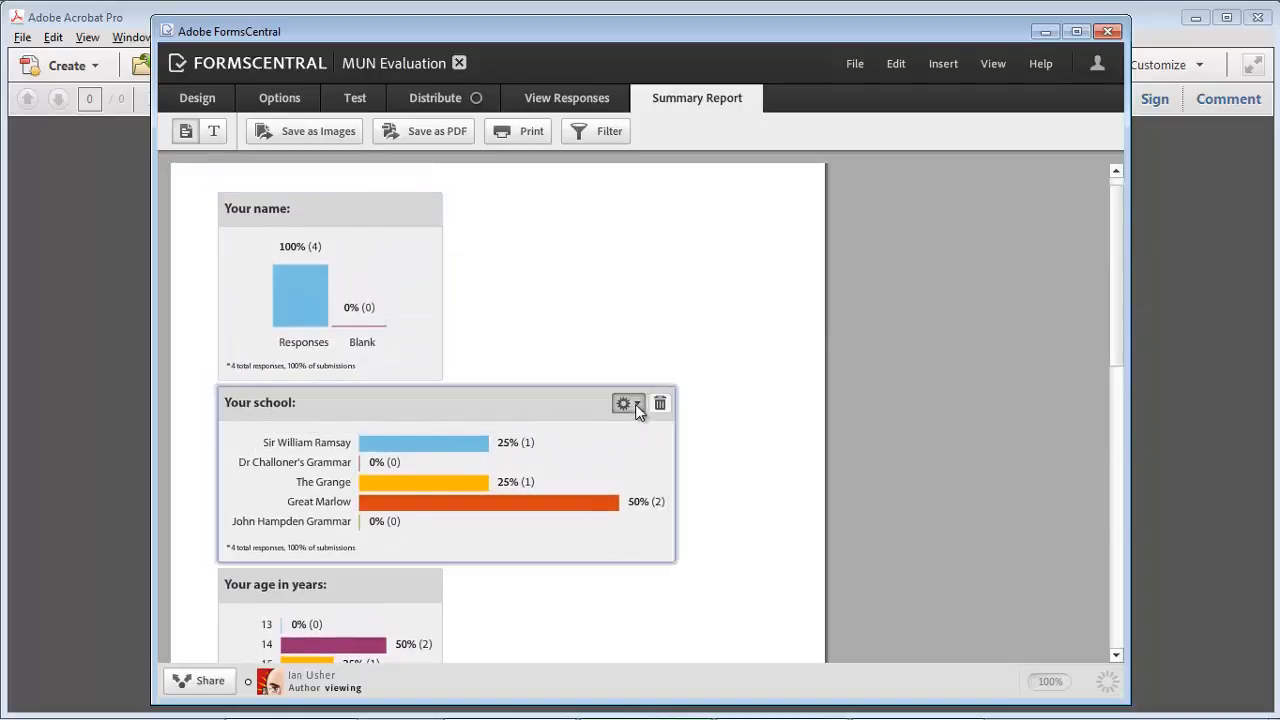
left_click(634, 404)
mouse_move(668, 530)
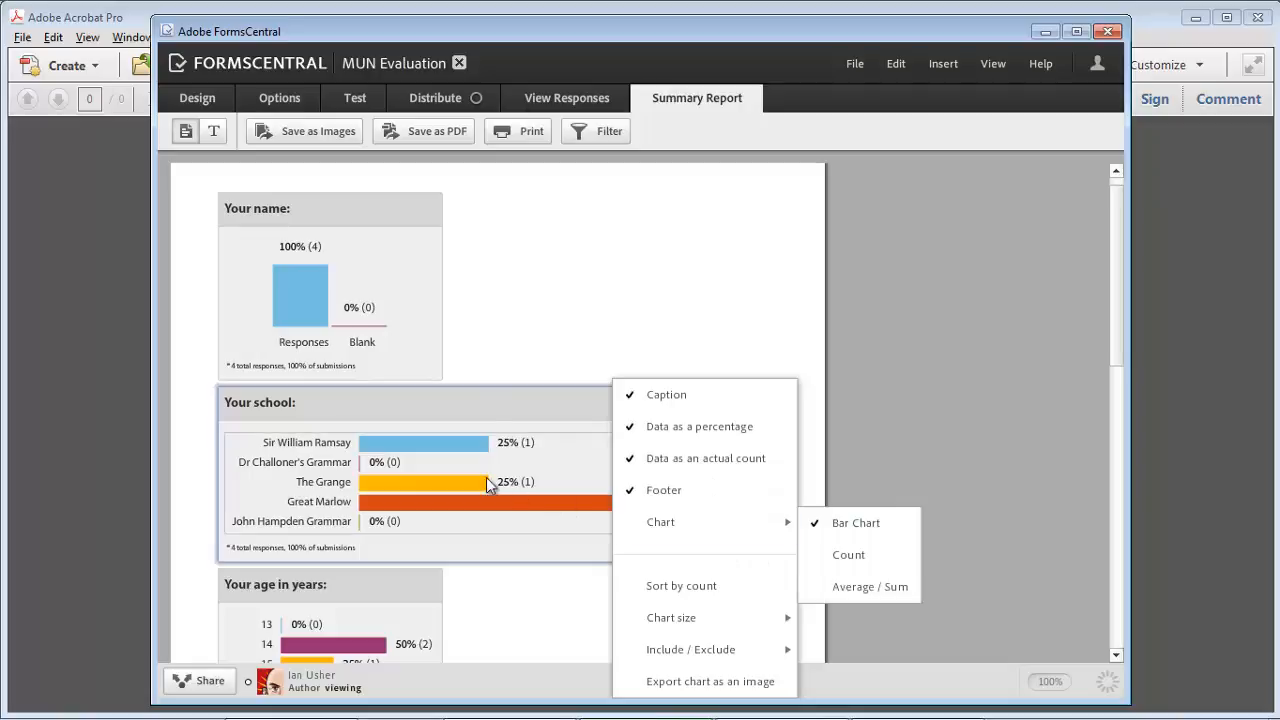
left_click(523, 334)
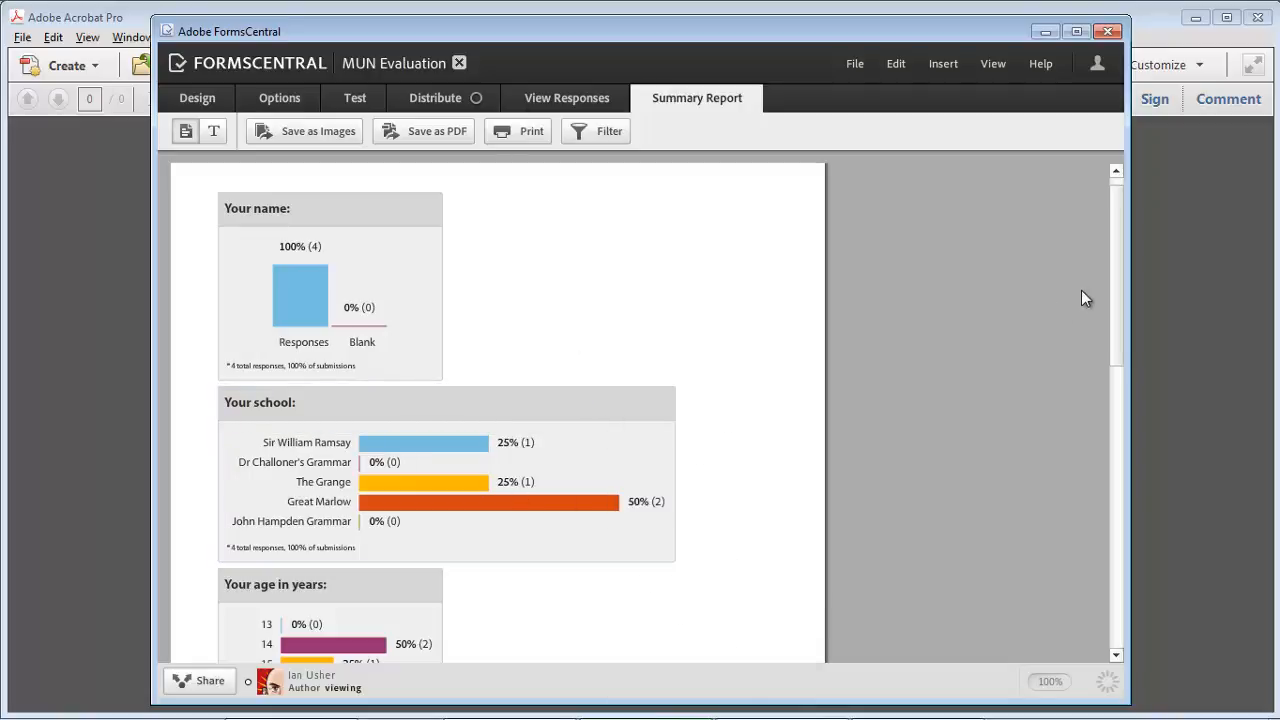
left_click_drag(1114, 265, 1092, 434)
left_click_drag(1090, 441, 1089, 443)
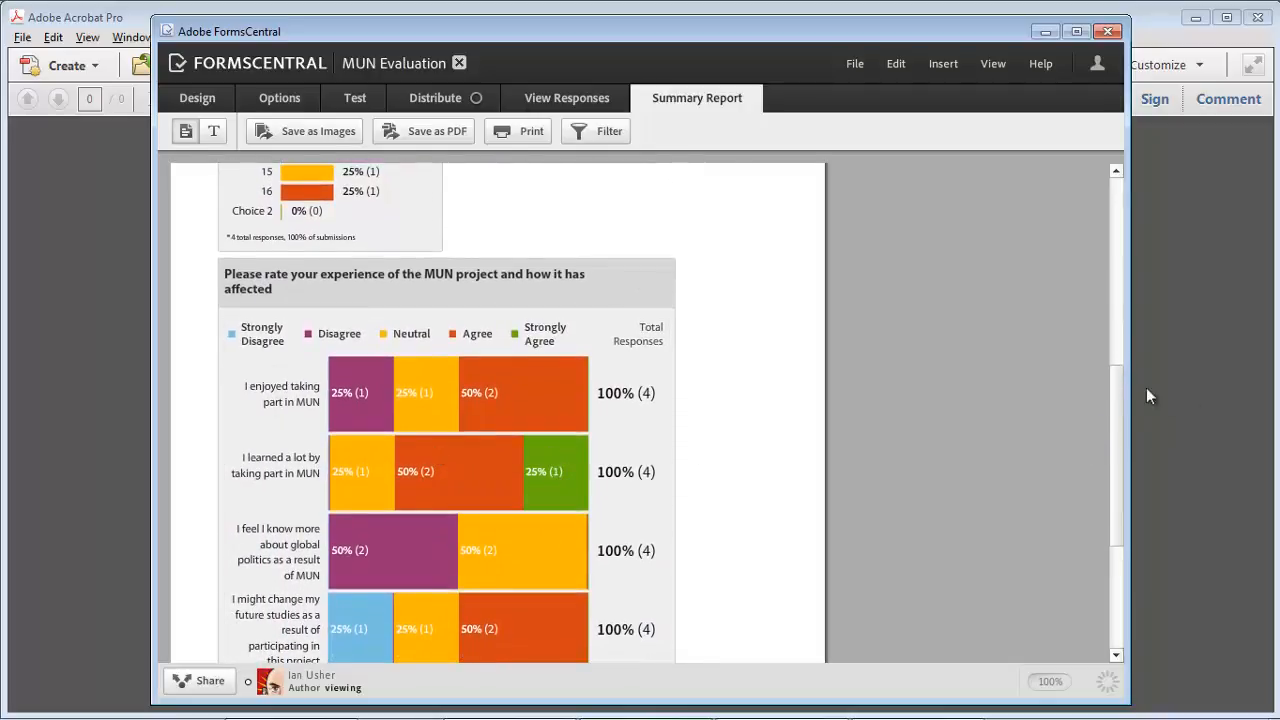
mouse_move(1119, 398)
left_mouse_down()
mouse_move(1115, 442)
mouse_move(1117, 416)
left_mouse_up()
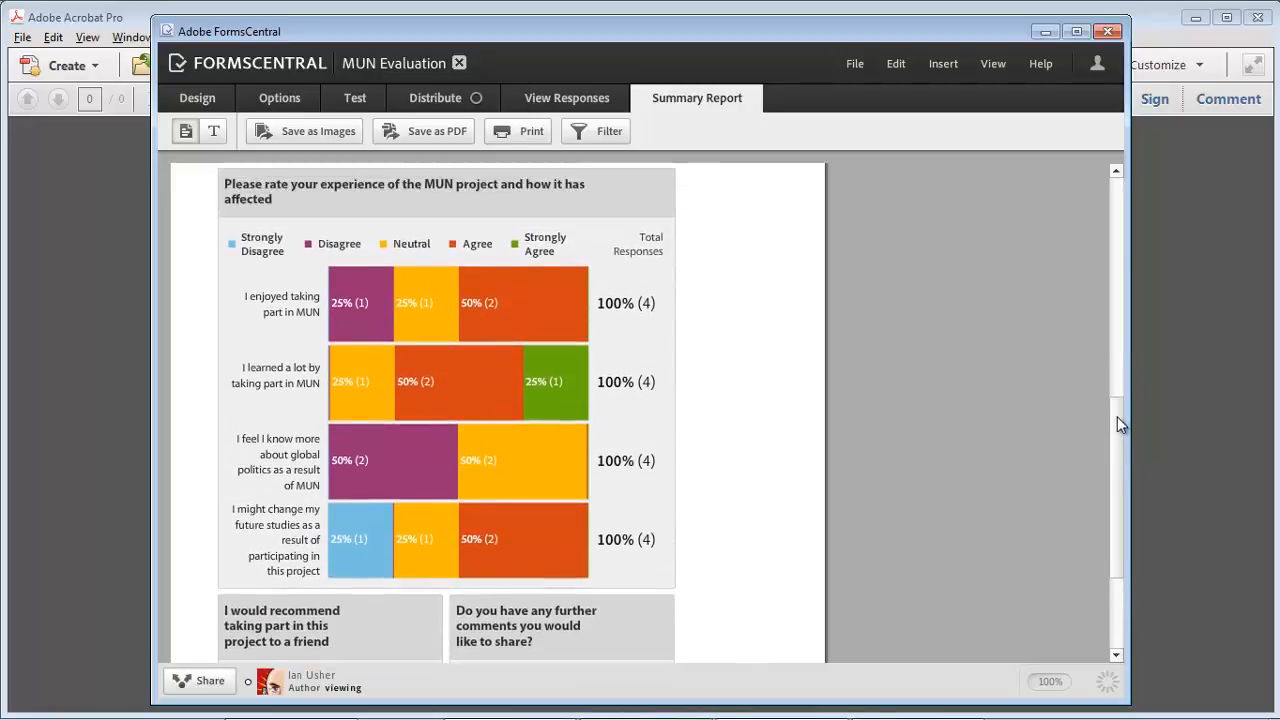
mouse_move(413, 470)
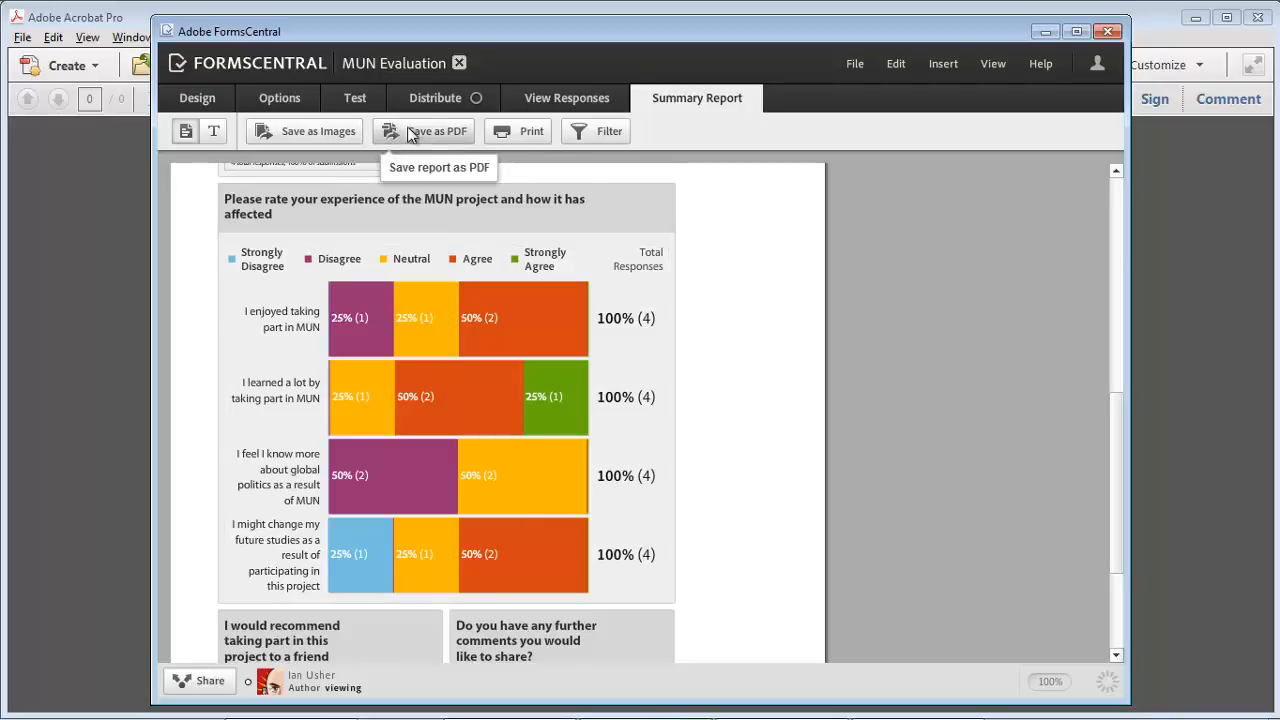
left_click(543, 97)
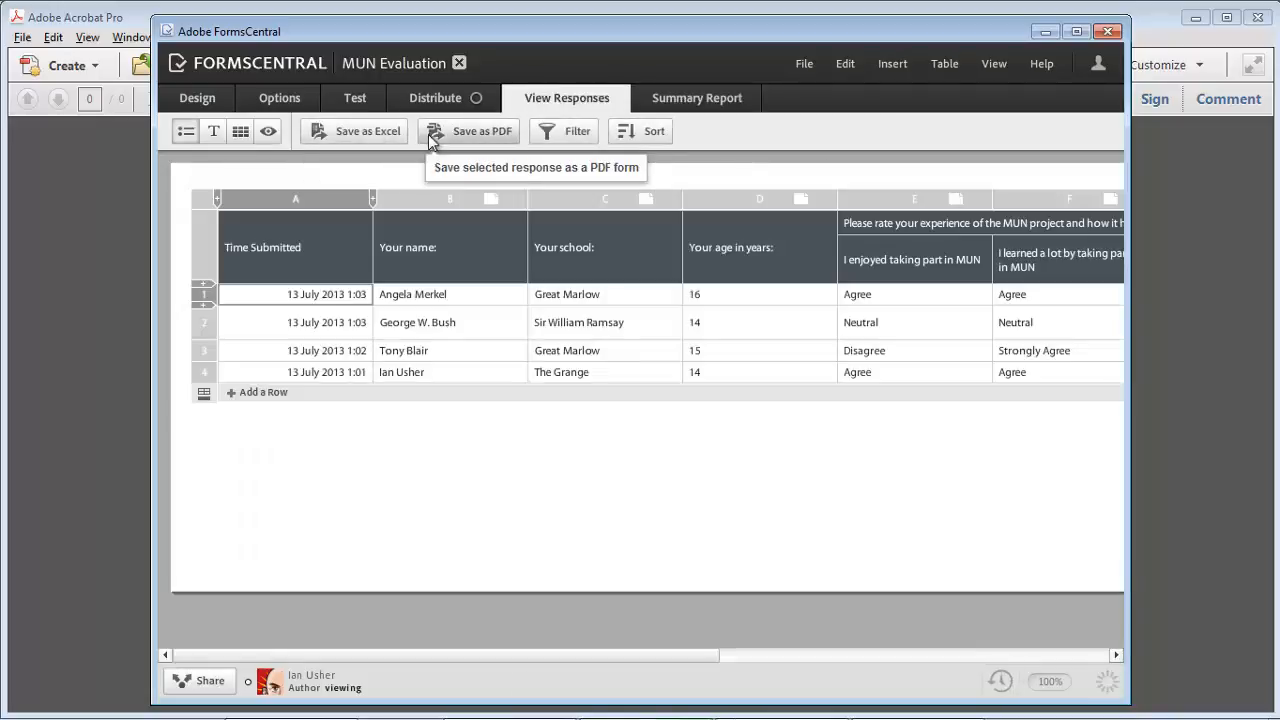
Step: Check the response filter's all/any match options without applying them, then reach the Distribute page
left_click(557, 131)
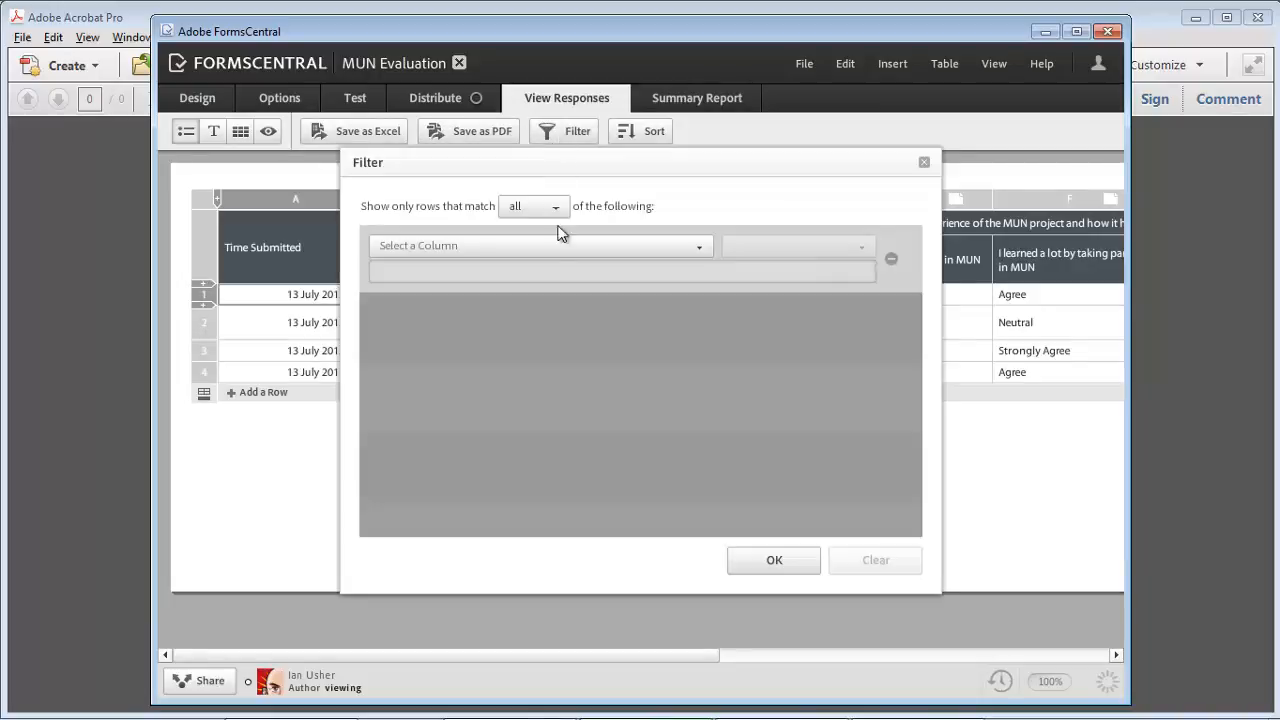
left_click(545, 207)
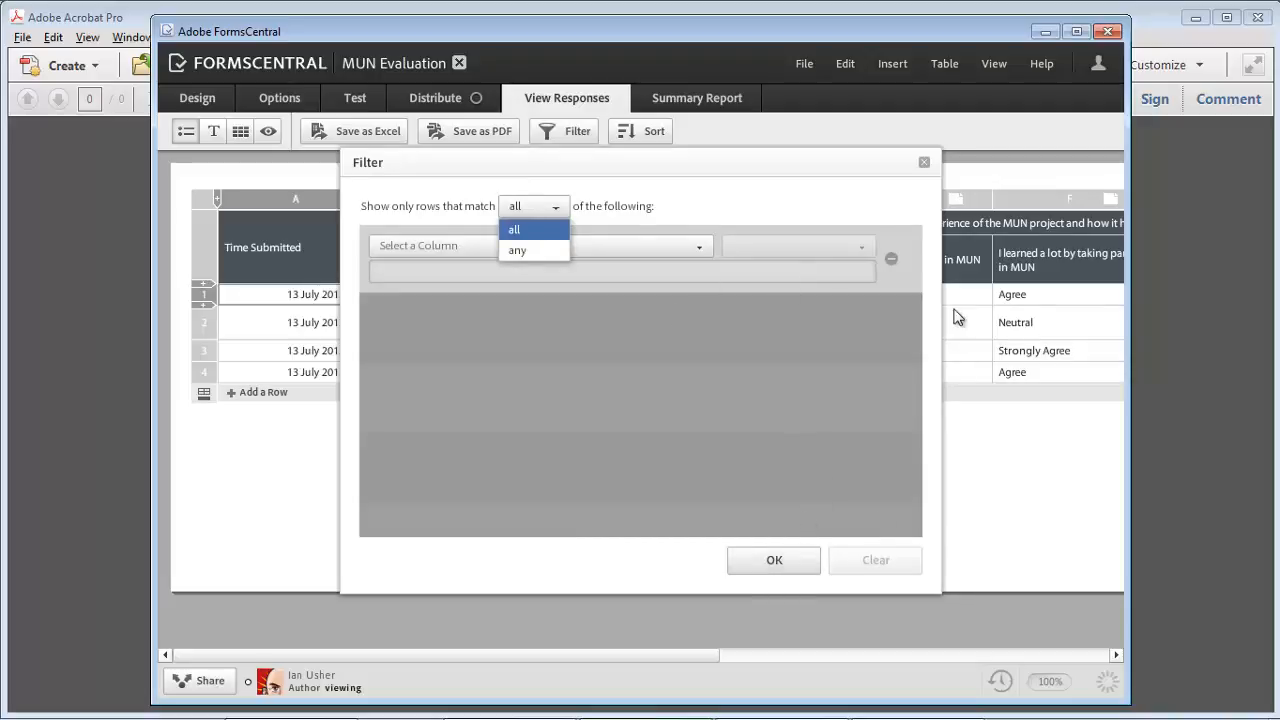
left_click(923, 162)
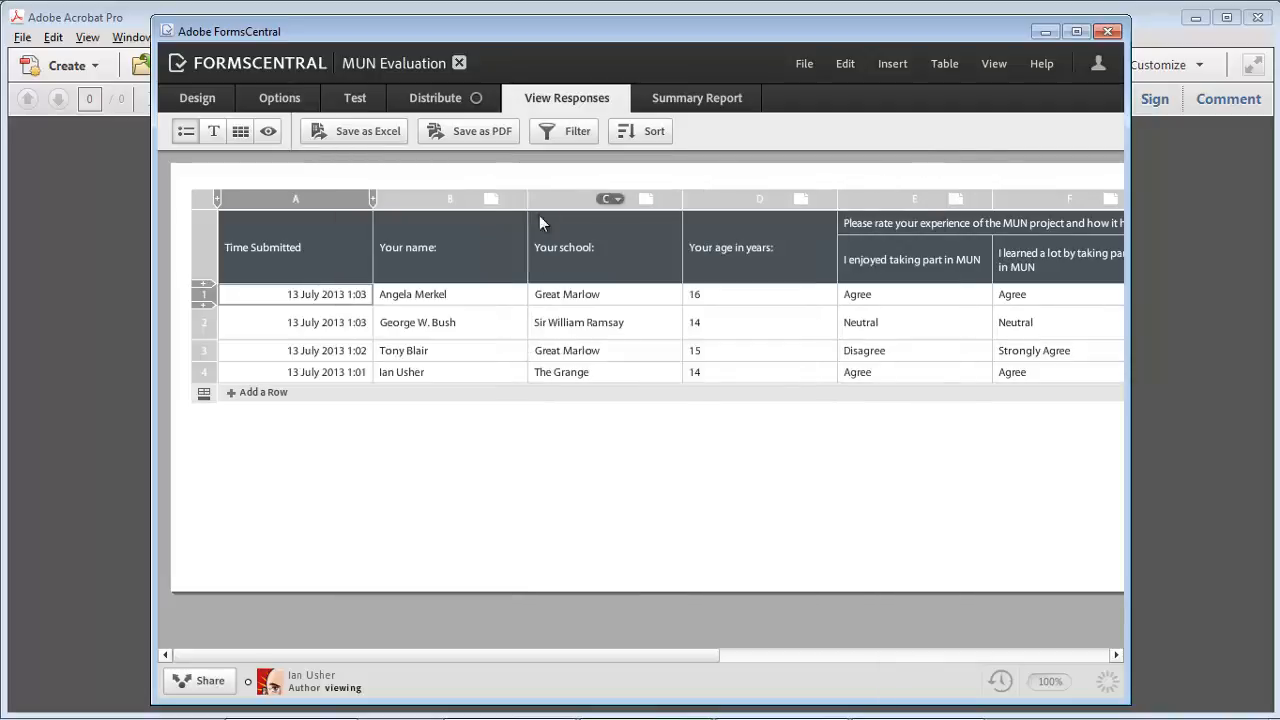
left_click(704, 100)
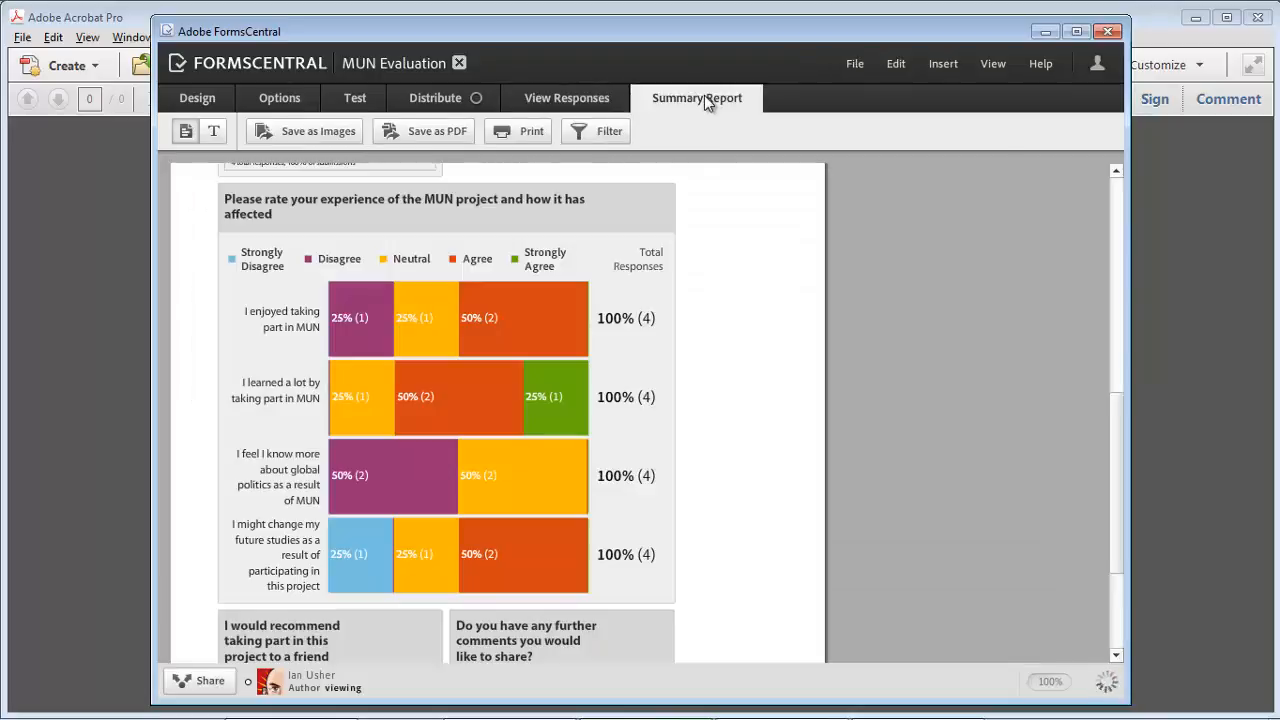
left_click(438, 100)
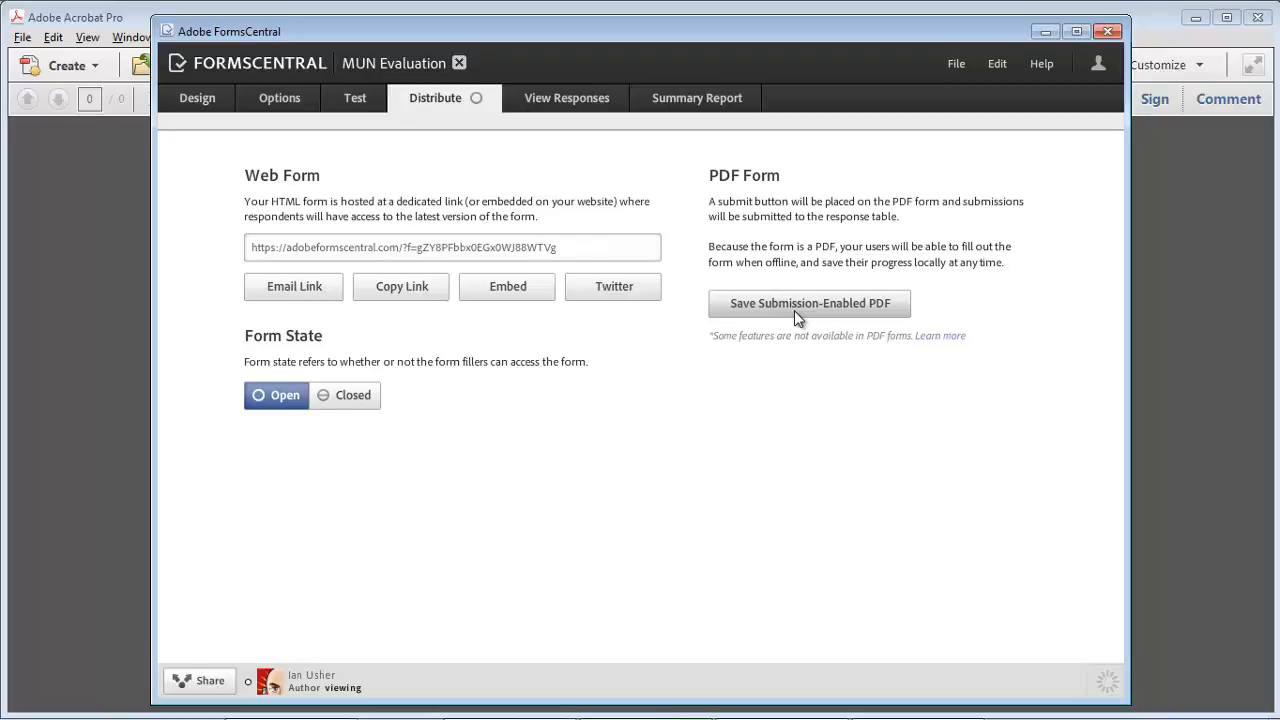
Step: Save the form as a submission-enabled PDF named MUN Evaluation
left_click(794, 310)
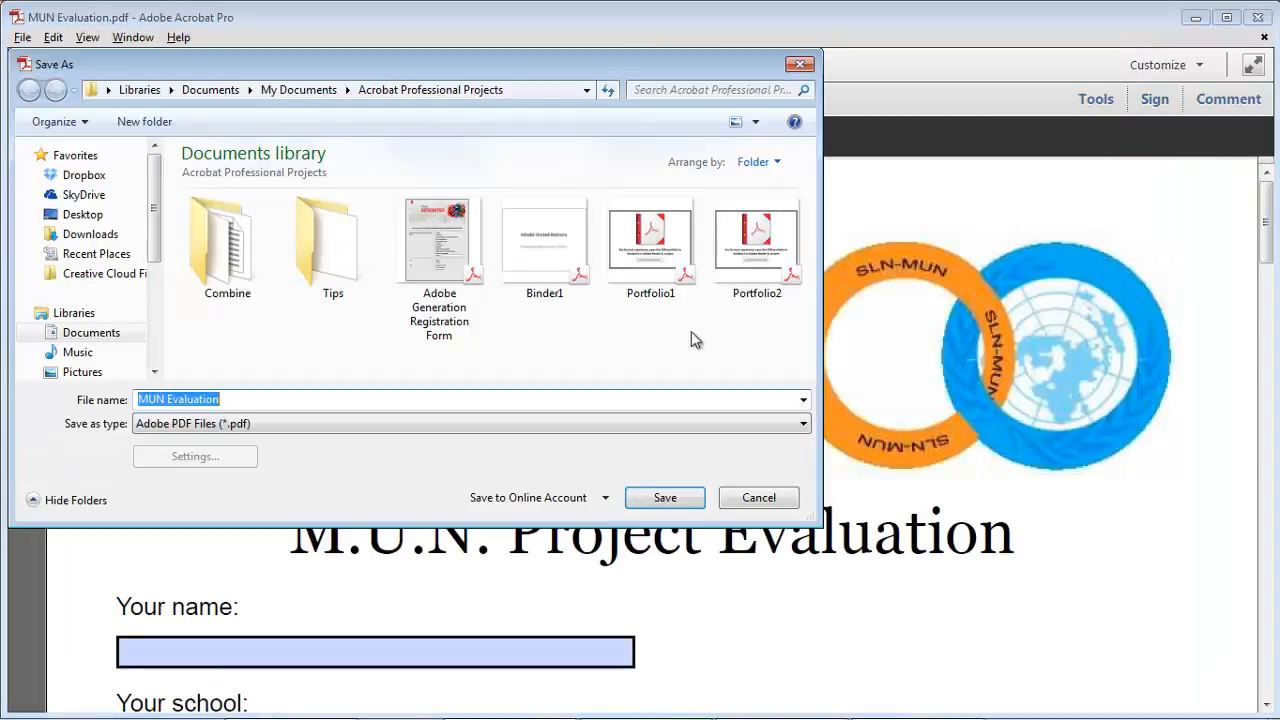
left_click(665, 498)
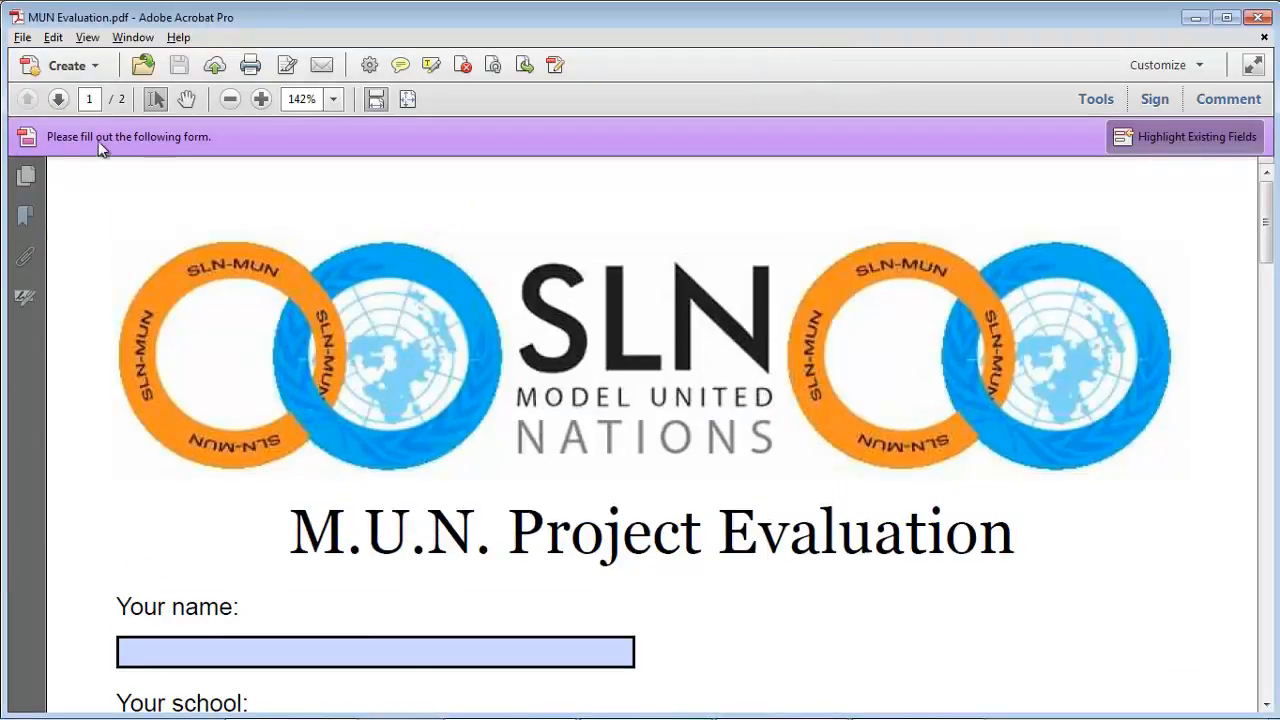
Step: Enter the respondent's name, choose John Hampden Grammar as the school and 15 as the age
scroll(180, 360, "down", 5)
left_click(165, 382)
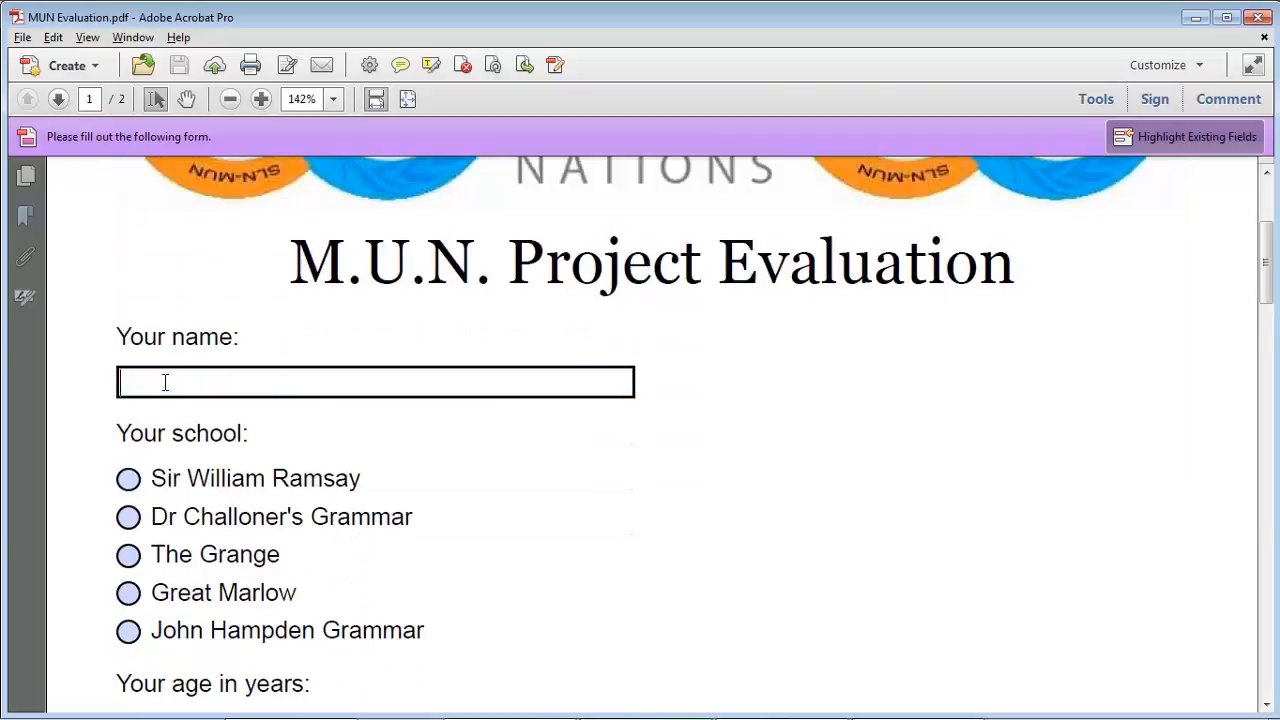
type("Robert Mugabe")
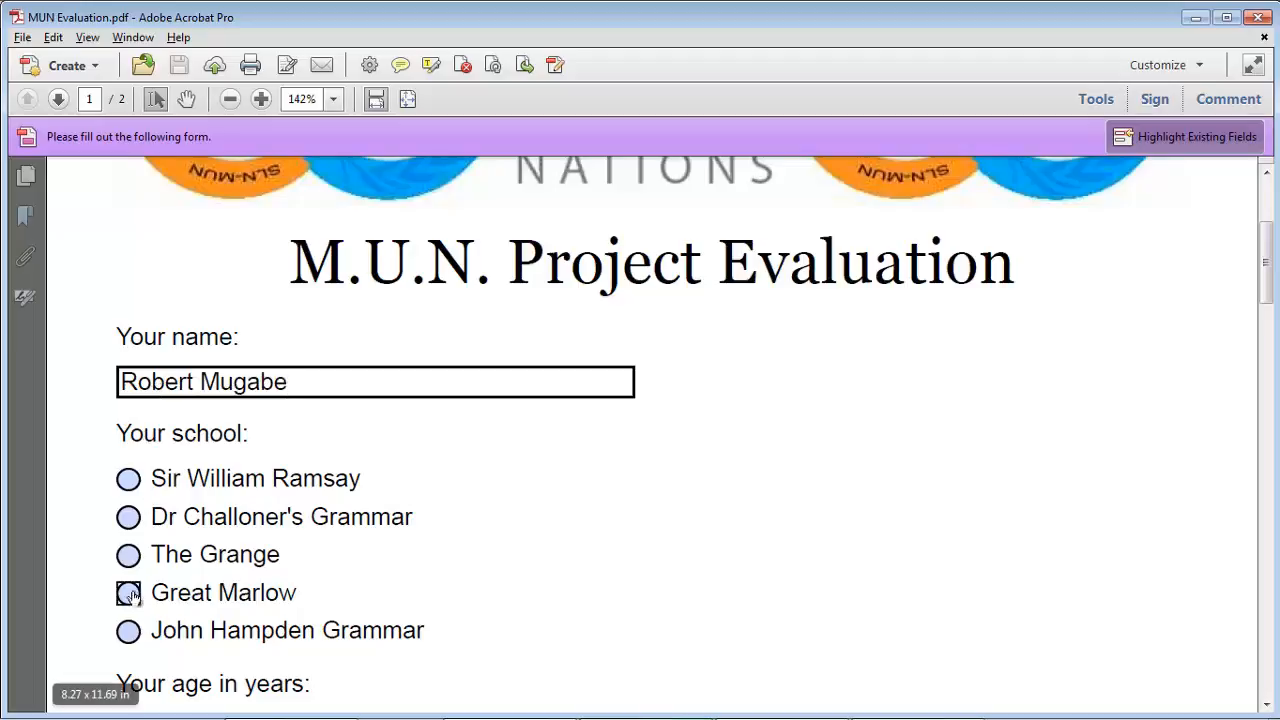
left_click(128, 630)
scroll(133, 630, "down", 5)
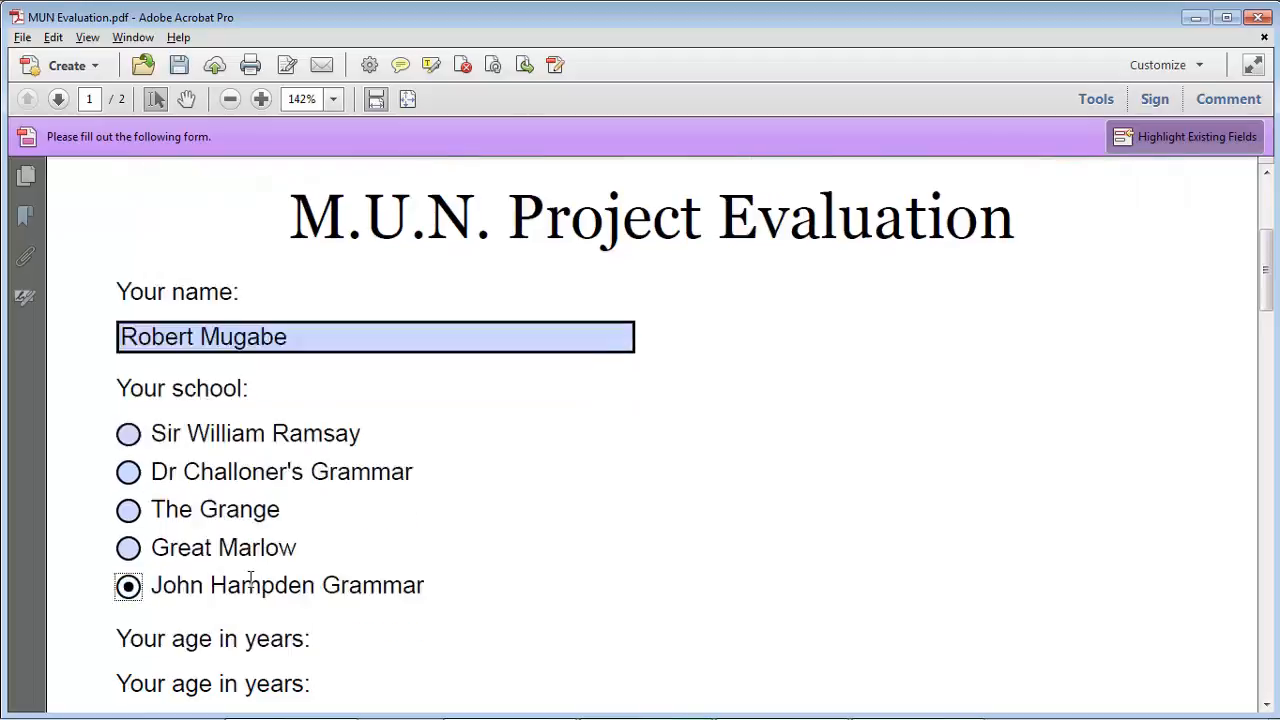
left_click(266, 509)
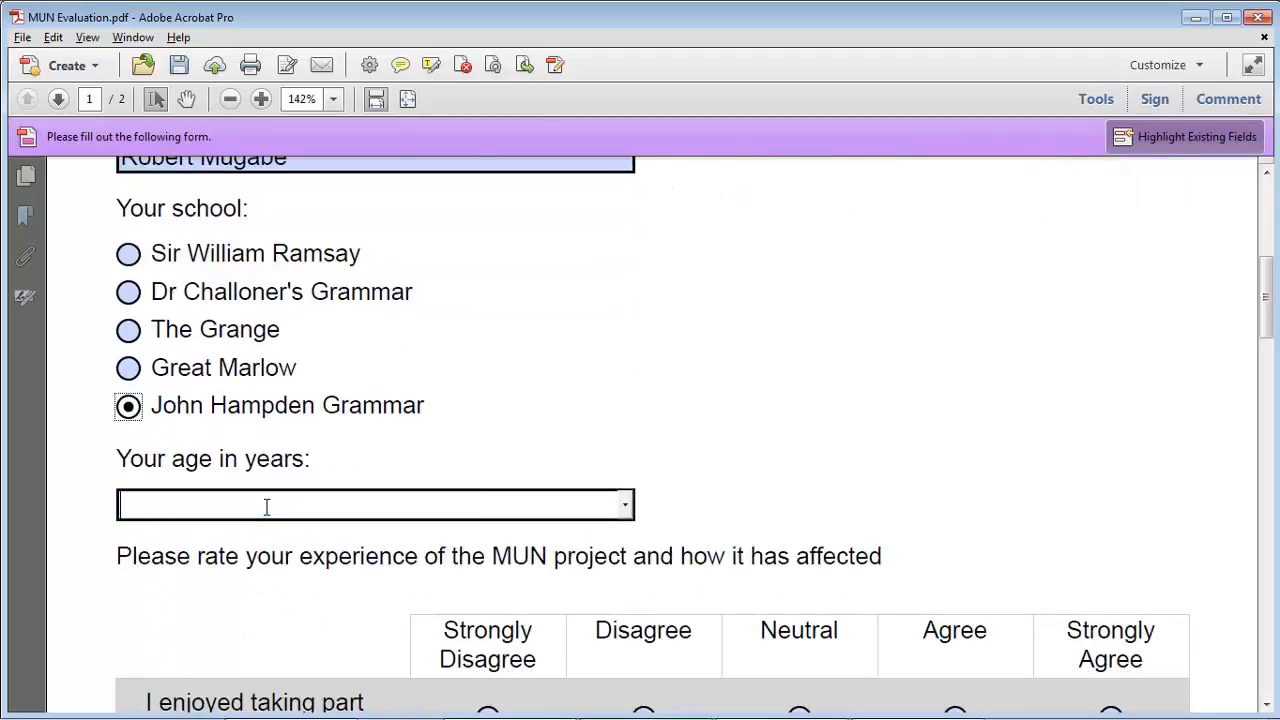
left_click(625, 504)
left_click(210, 621)
Step: Rate the statements Disagree, Disagree, Agree, Strongly Disagree, and answer No to recommending
scroll(543, 529, "down", 5)
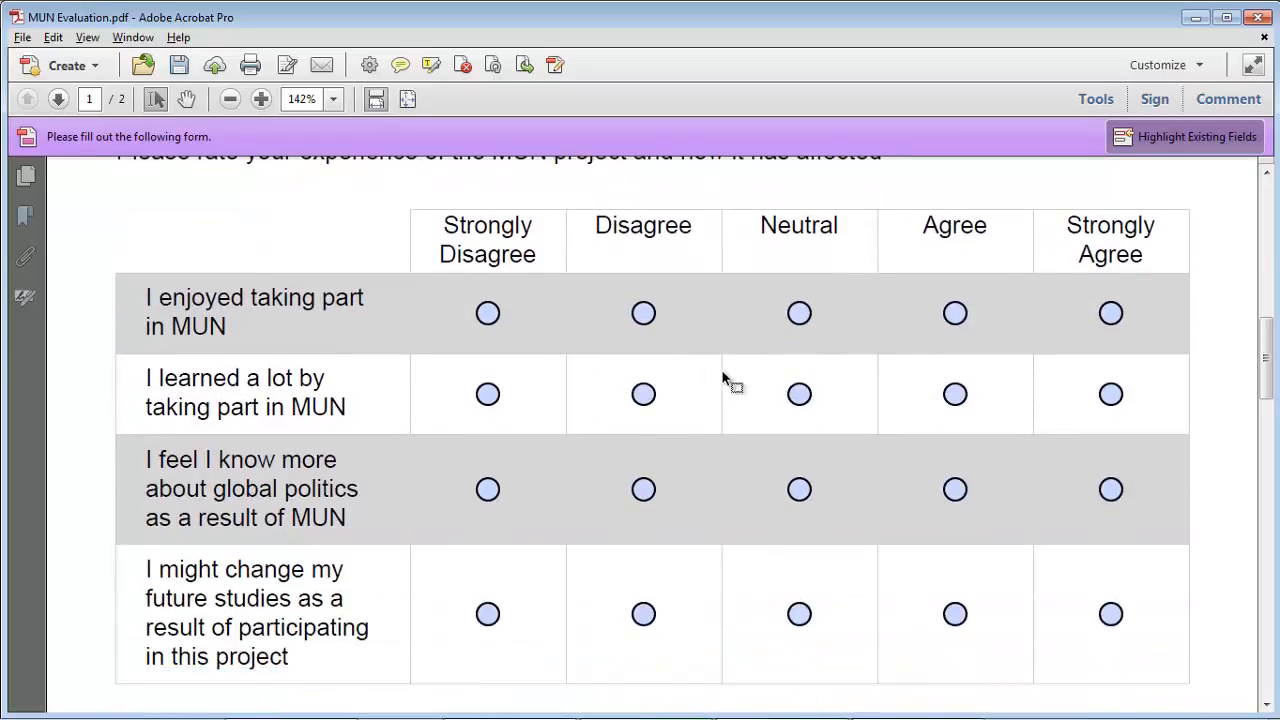
left_click(643, 313)
left_click(643, 396)
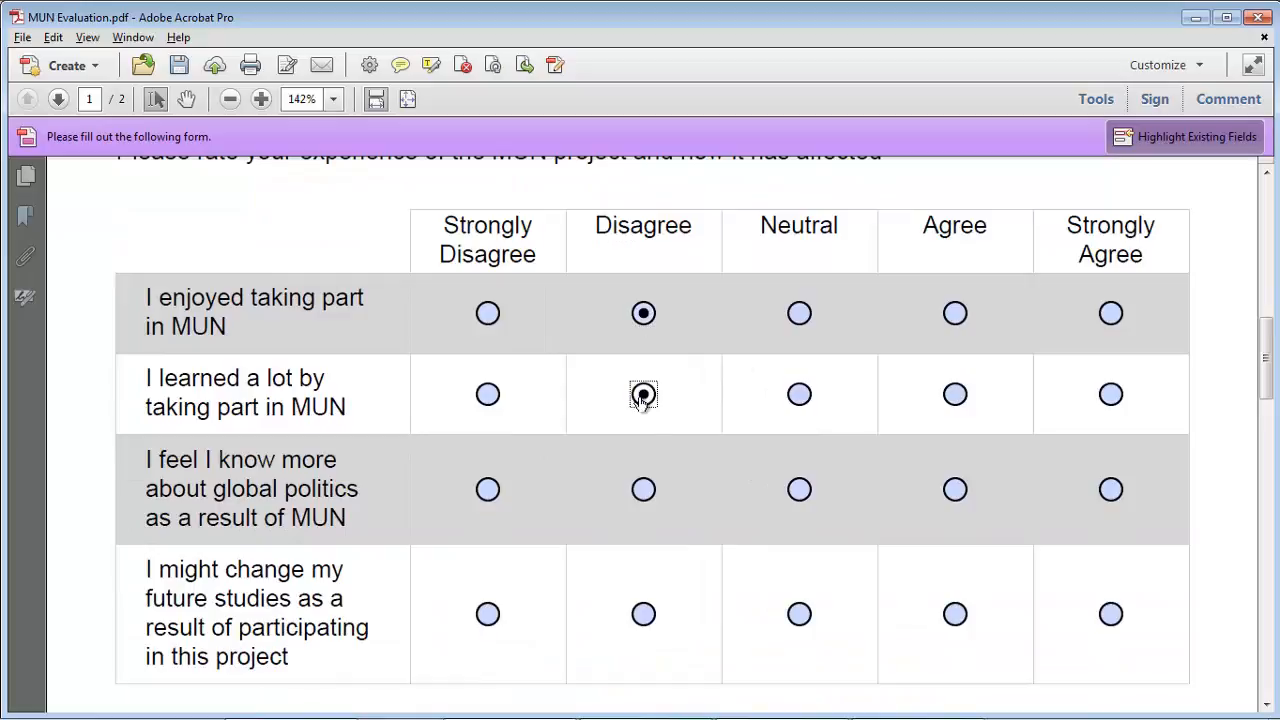
left_click(950, 489)
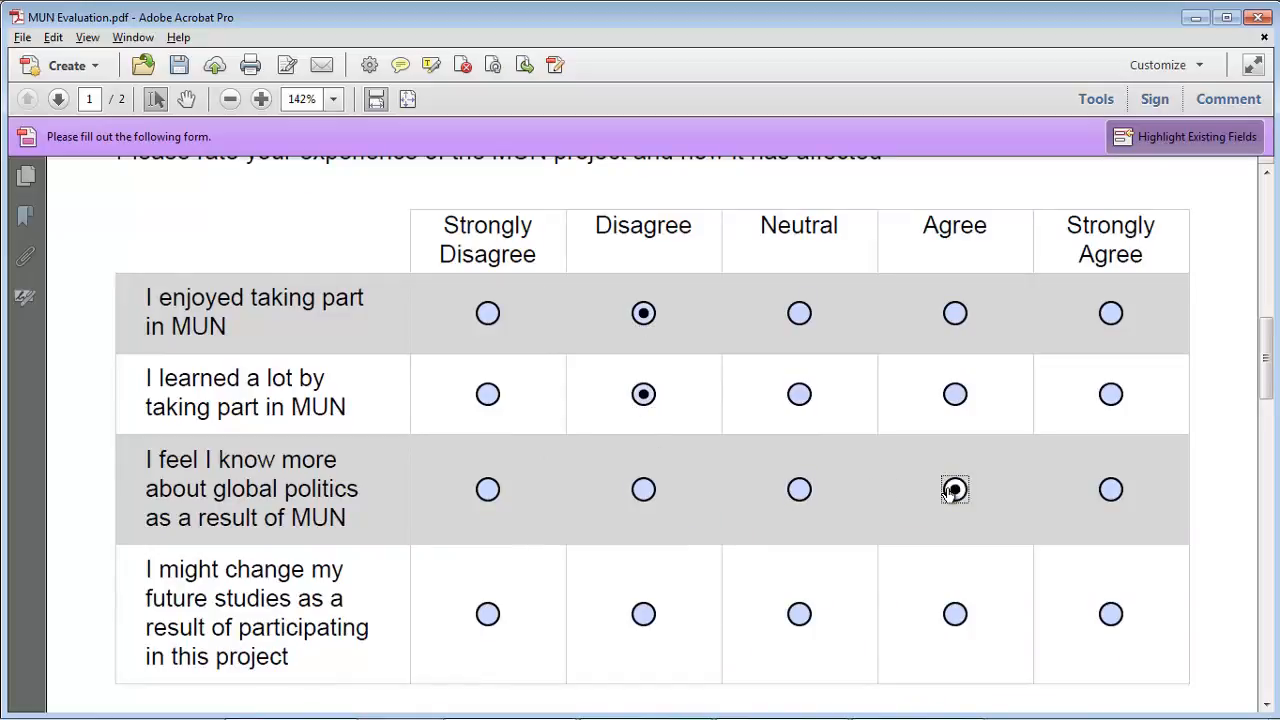
left_click(488, 614)
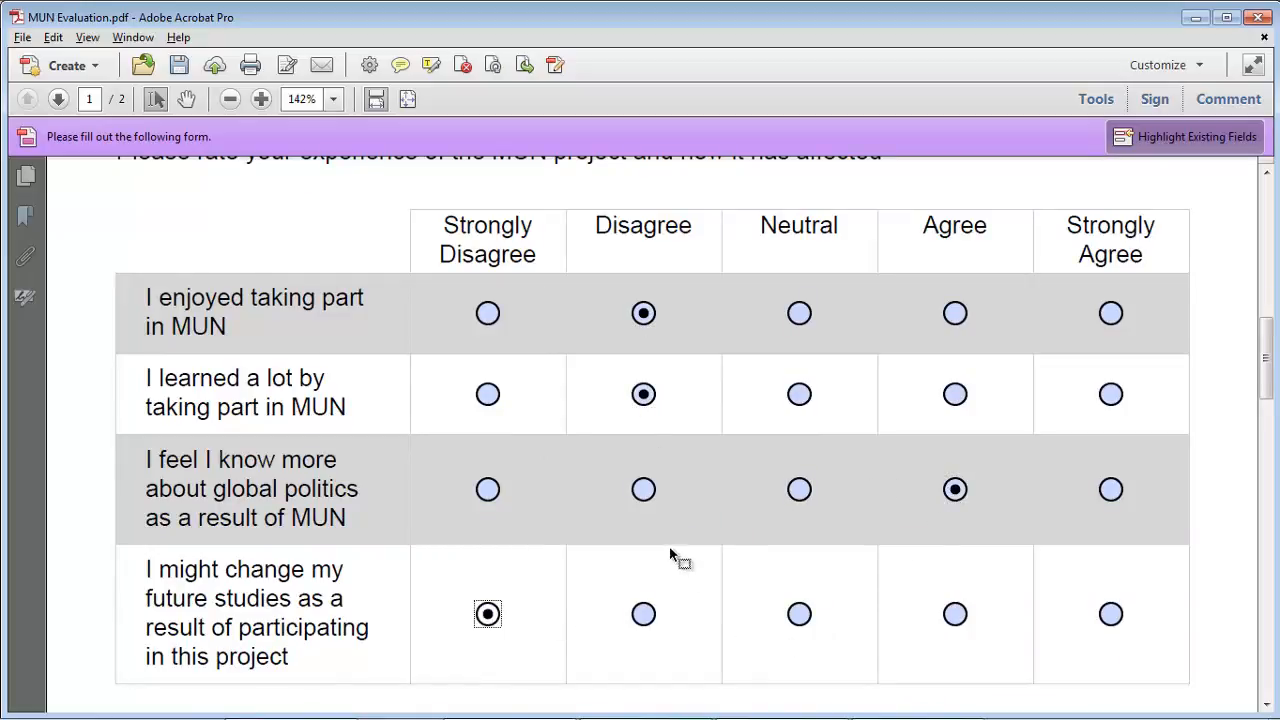
scroll(670, 550, "down", 5)
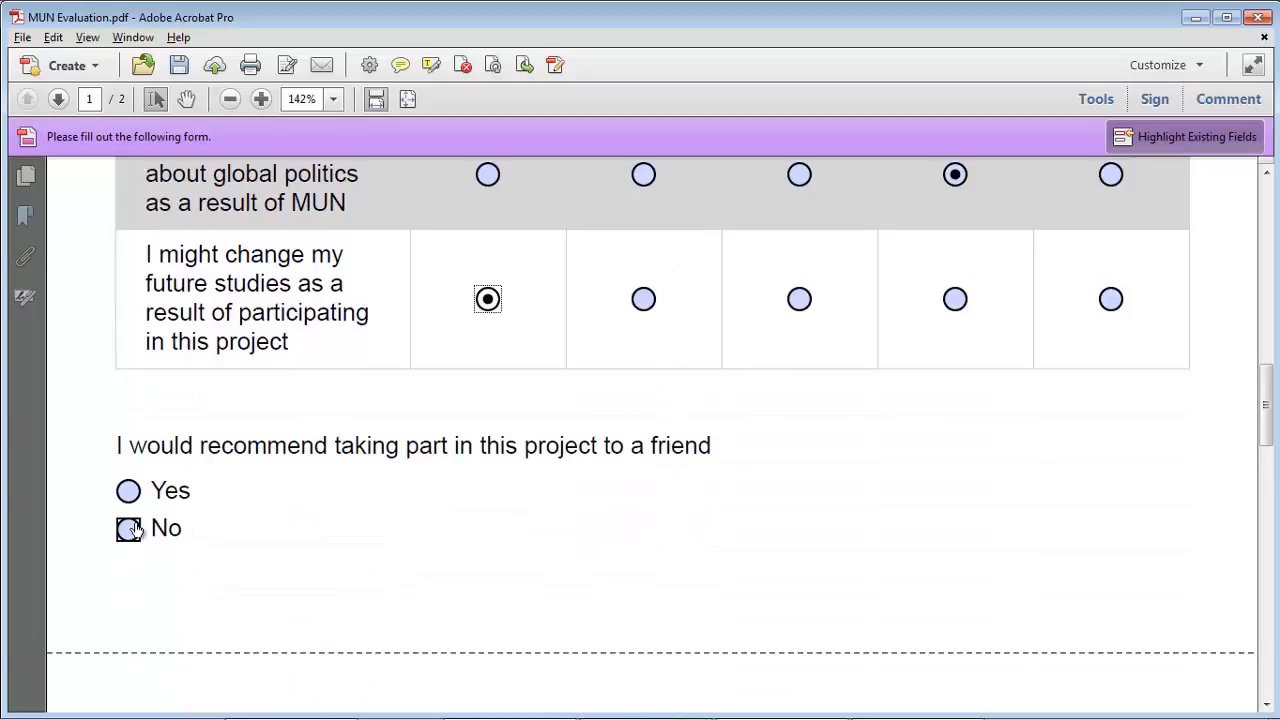
left_click(128, 529)
Step: Add the comment 'Food was great', submit the form and dismiss the success message
scroll(620, 577, "down", 4)
scroll(617, 562, "down", 4)
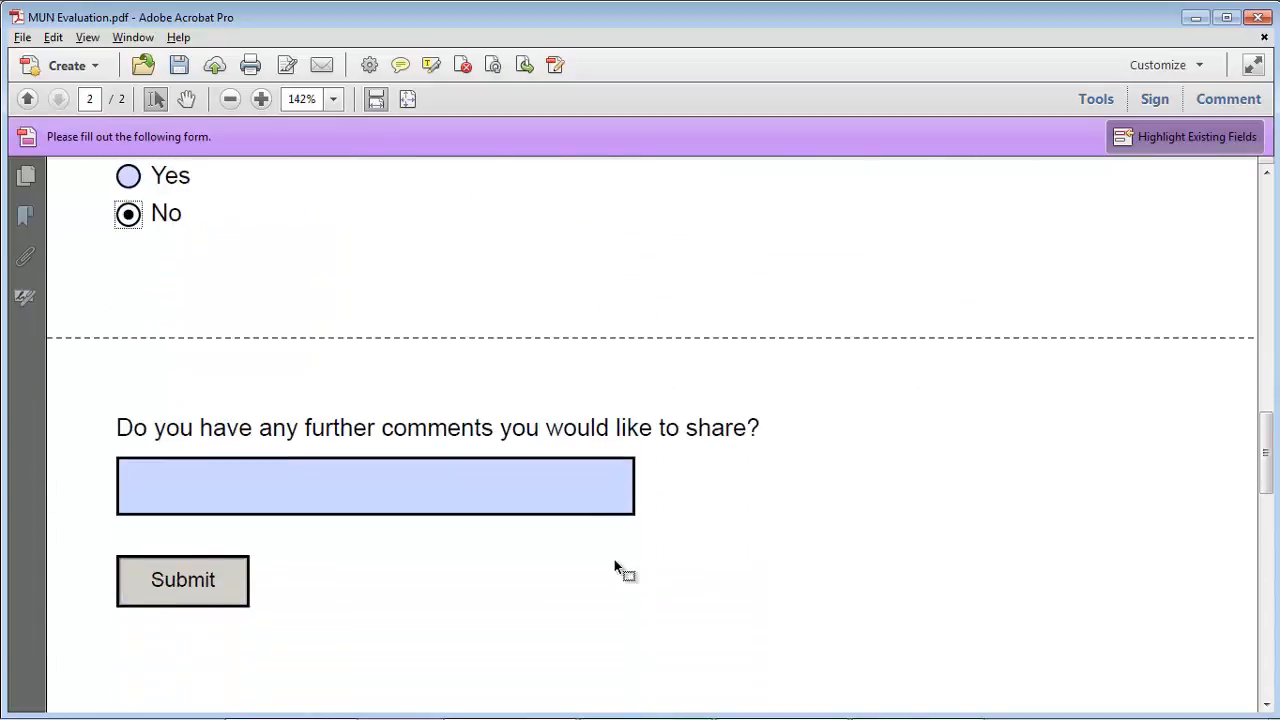
left_click(366, 255)
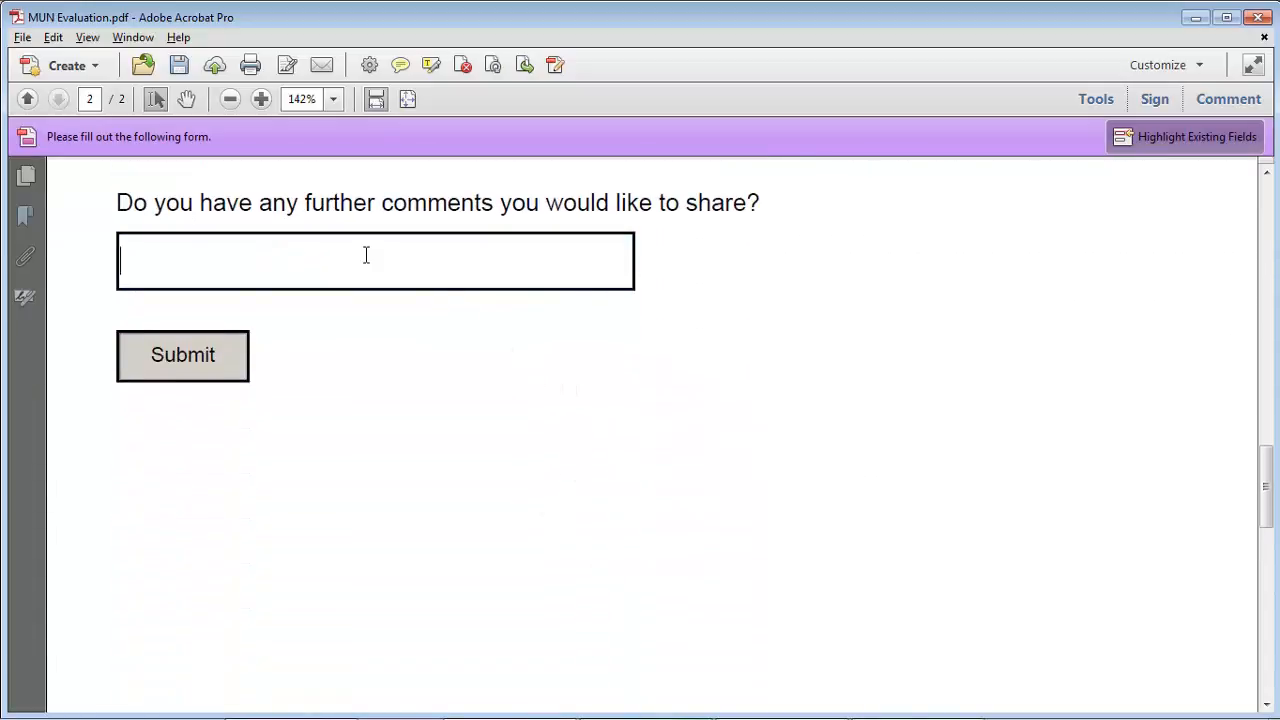
type("Food was great")
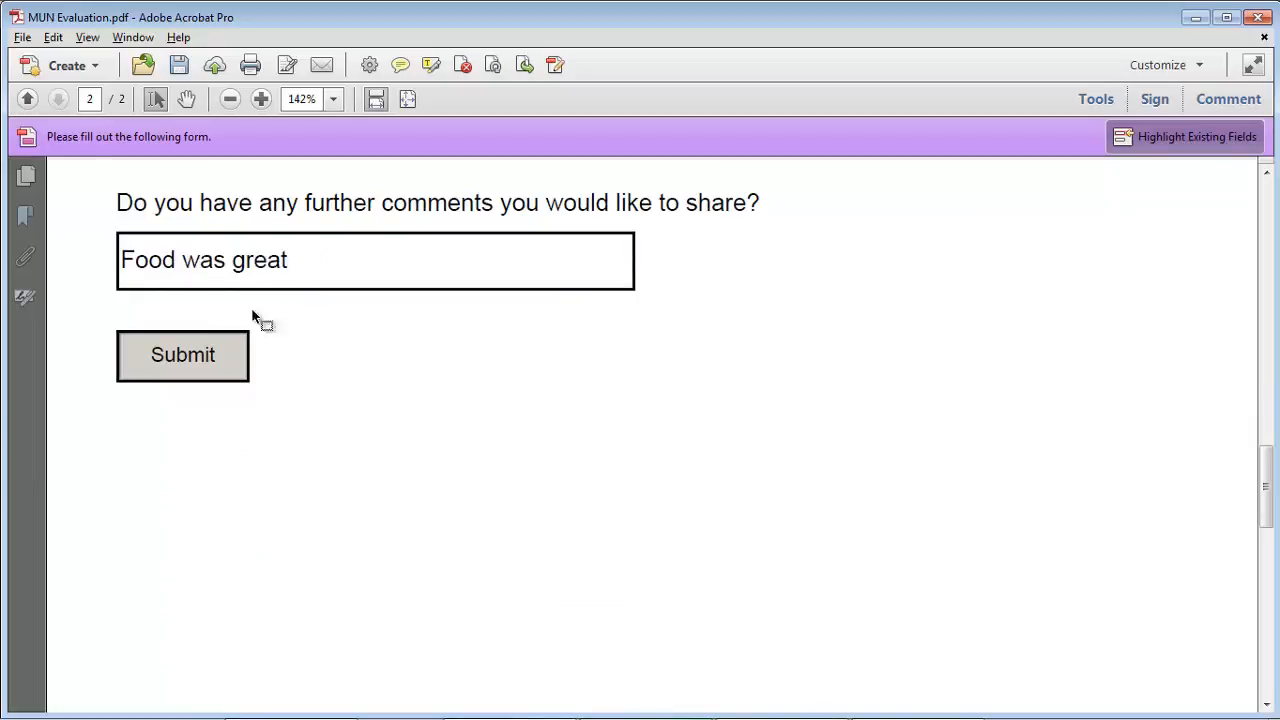
left_click(178, 360)
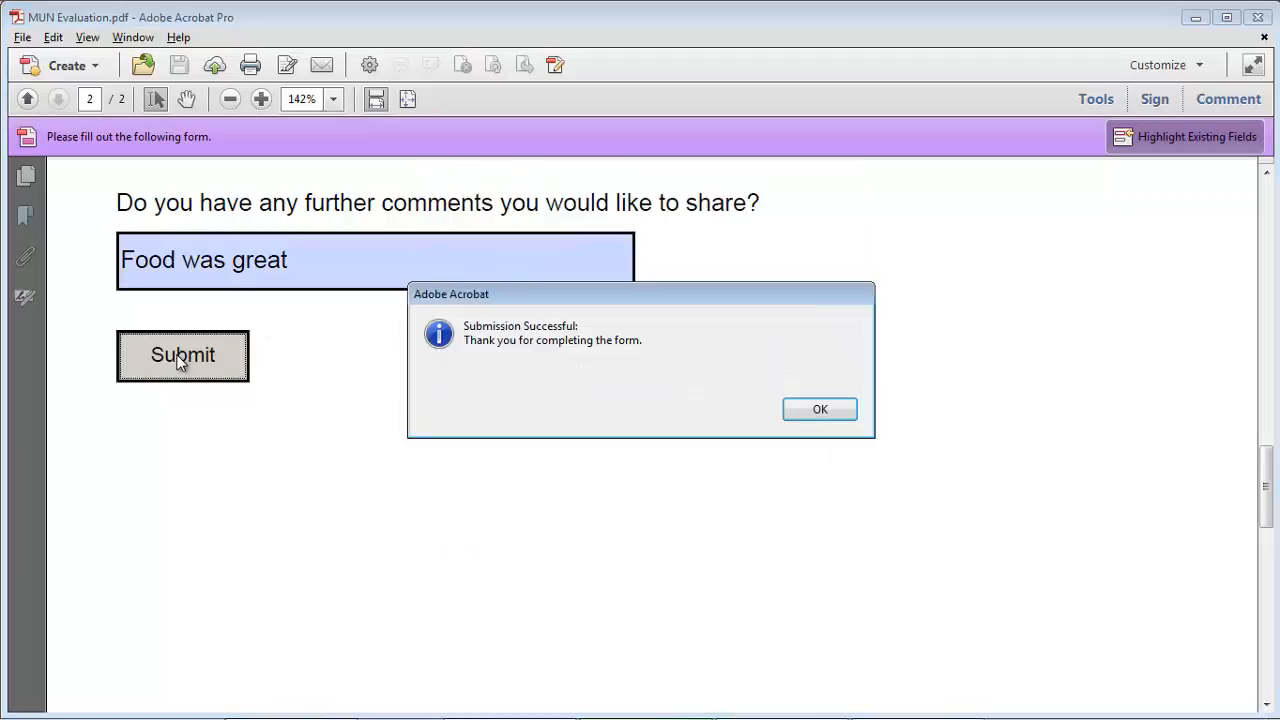
left_click(828, 414)
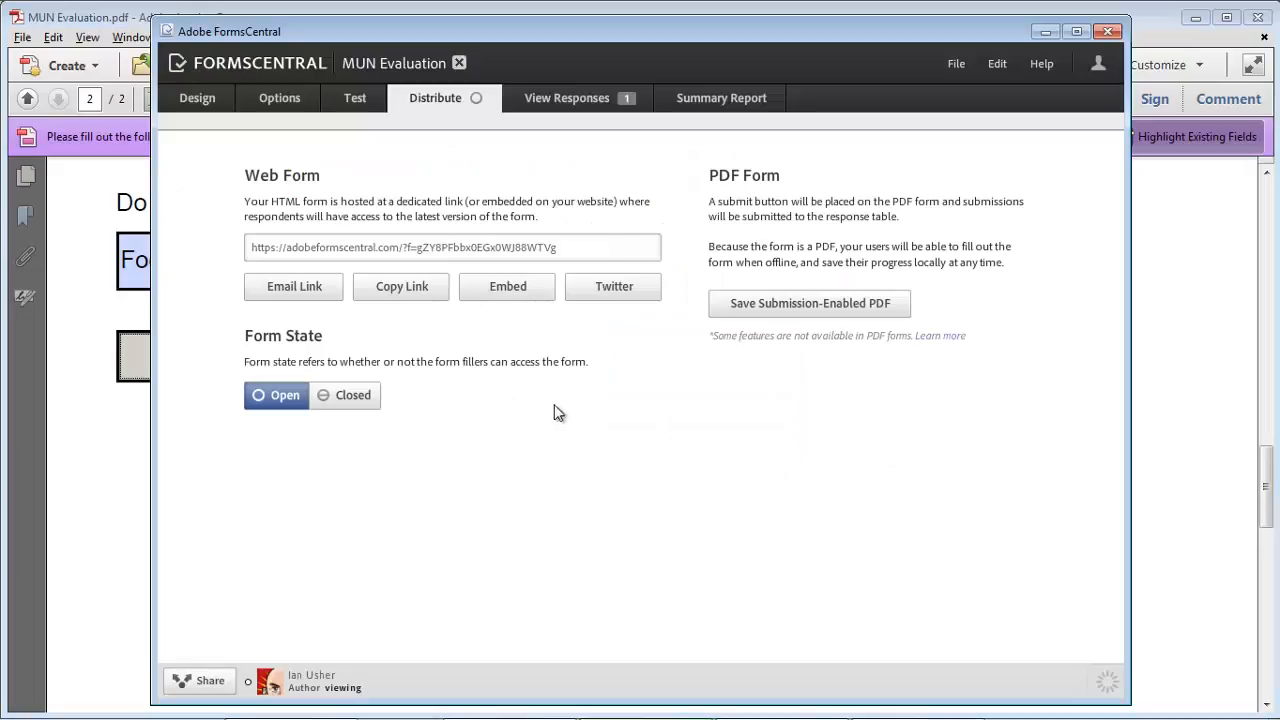
Step: Select the new first-row response in the responses table and scroll across its answers
left_click(534, 102)
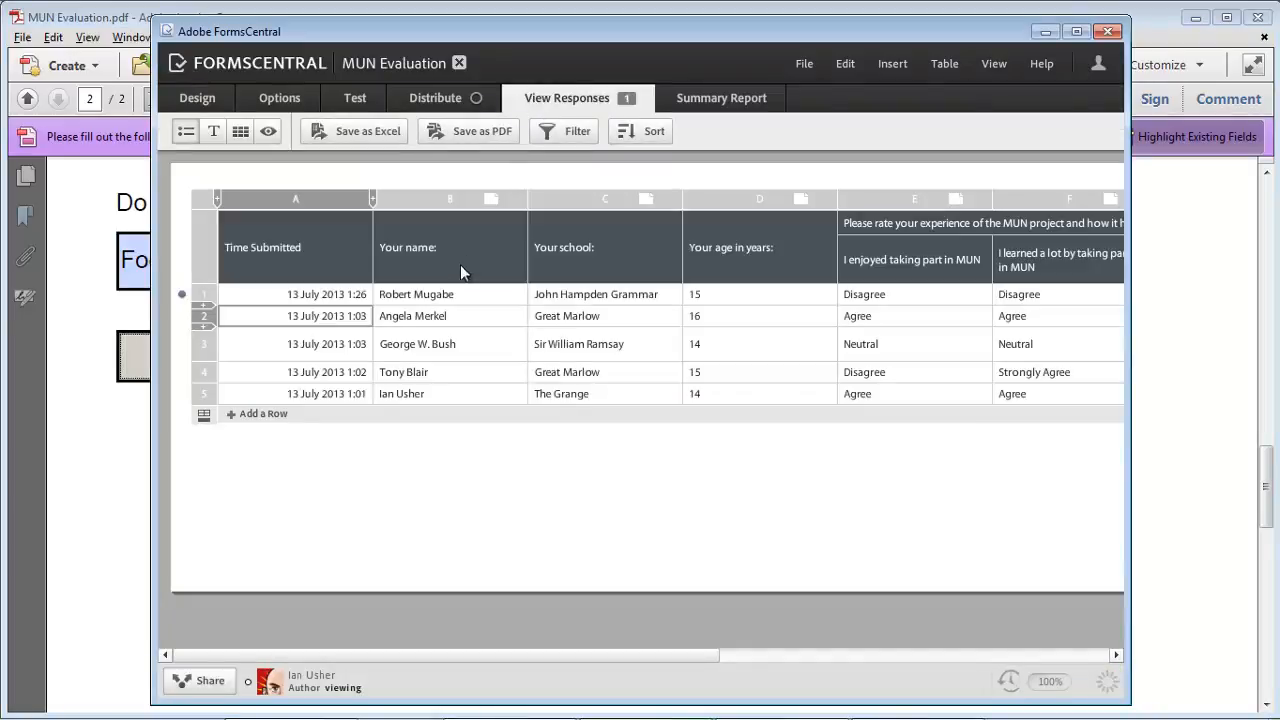
left_click(204, 295)
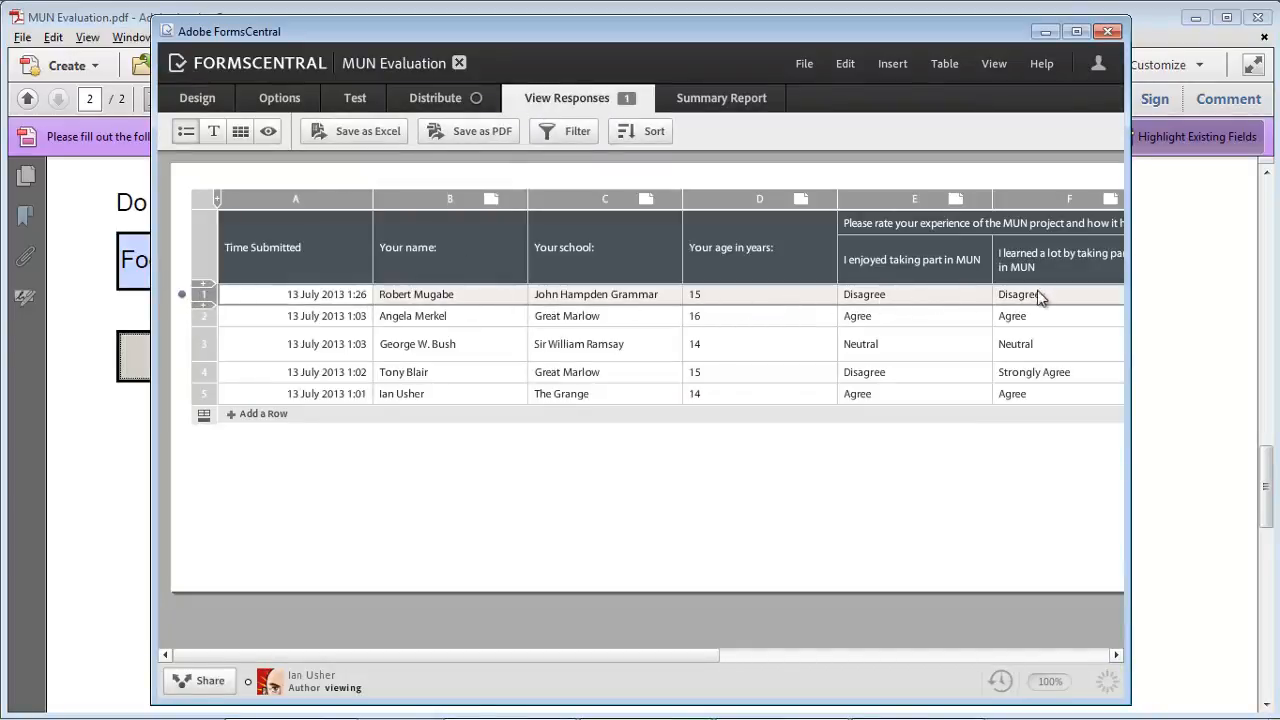
left_click_drag(369, 660, 303, 655)
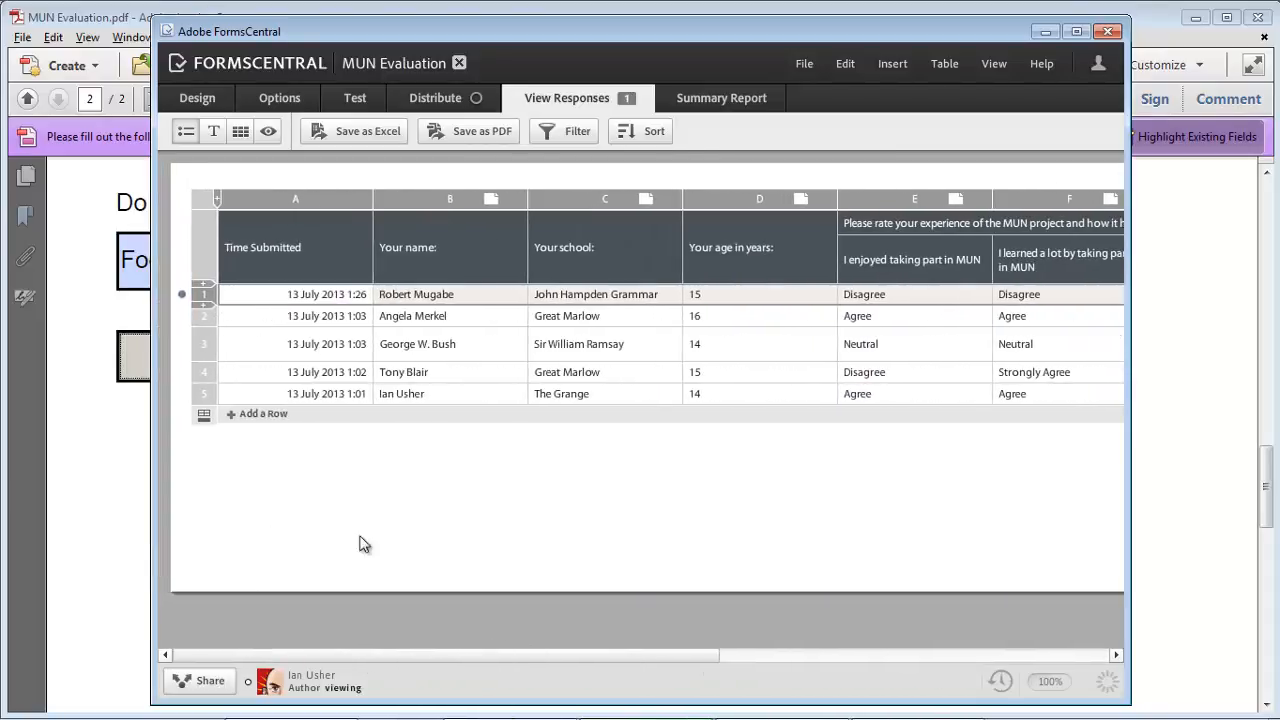